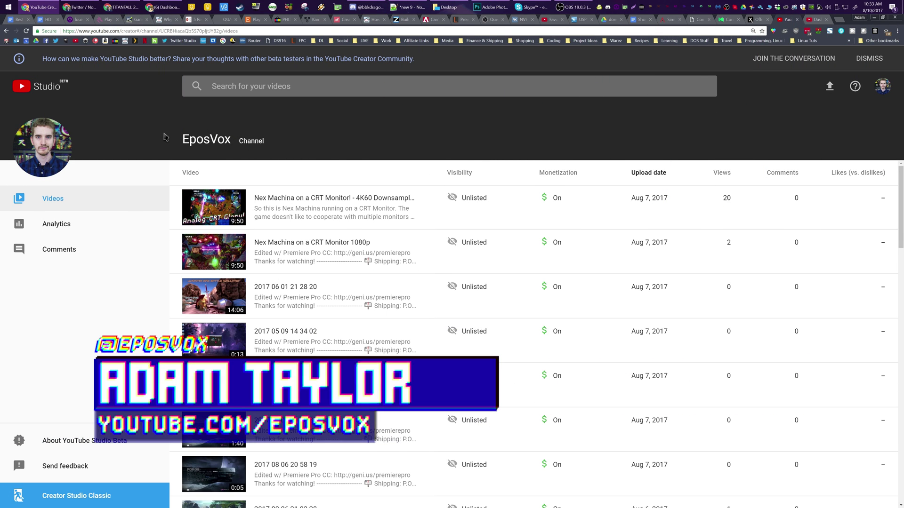
# Step: Select and then deselect the channel name text in the header, scrolling the page
pyautogui.moveTo(166, 137); pyautogui.dragTo(186, 139)
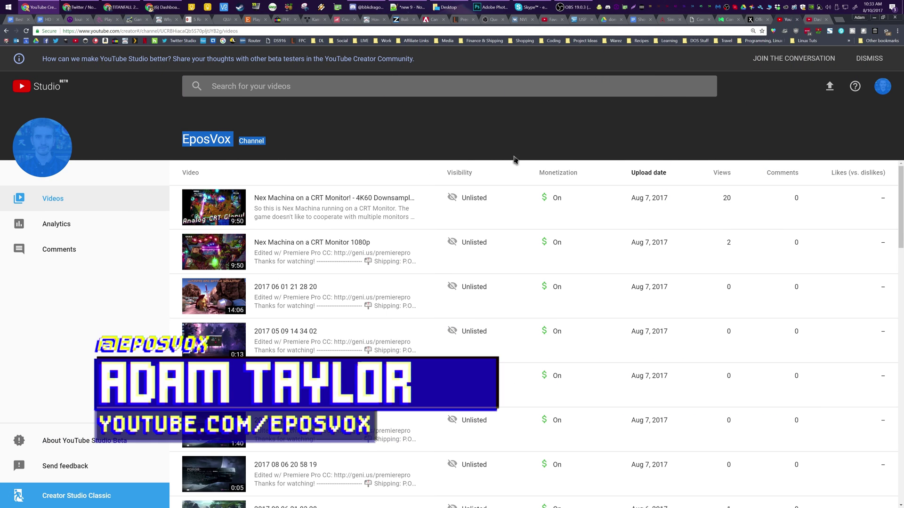
pyautogui.click(480, 155)
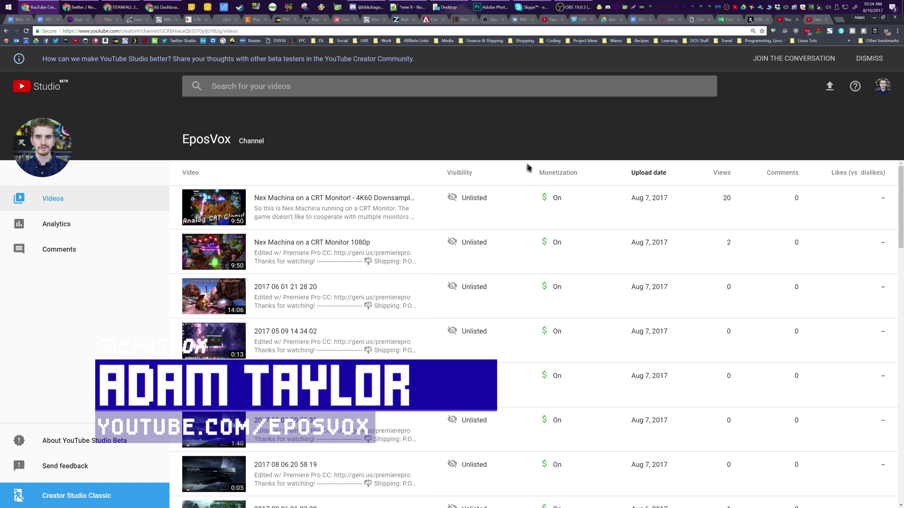
pyautogui.scroll(-8, 376, 215)
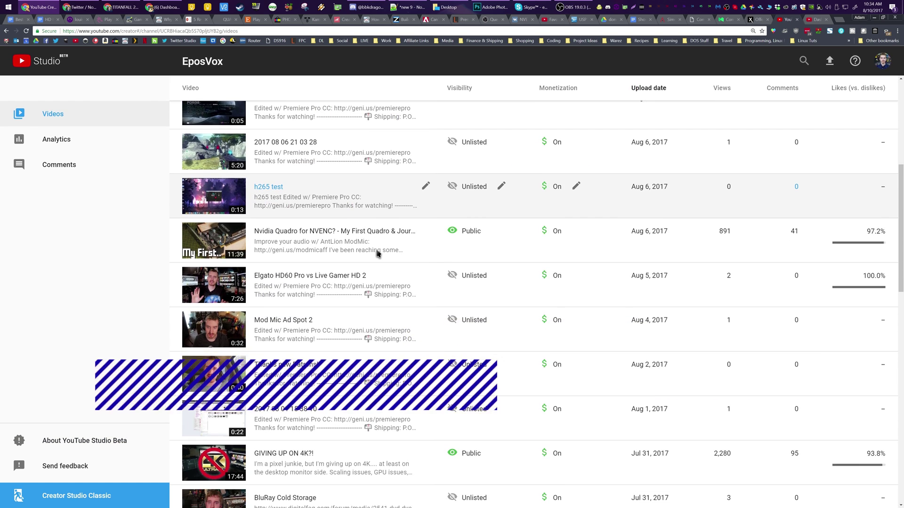
pyautogui.scroll(10, 377, 254)
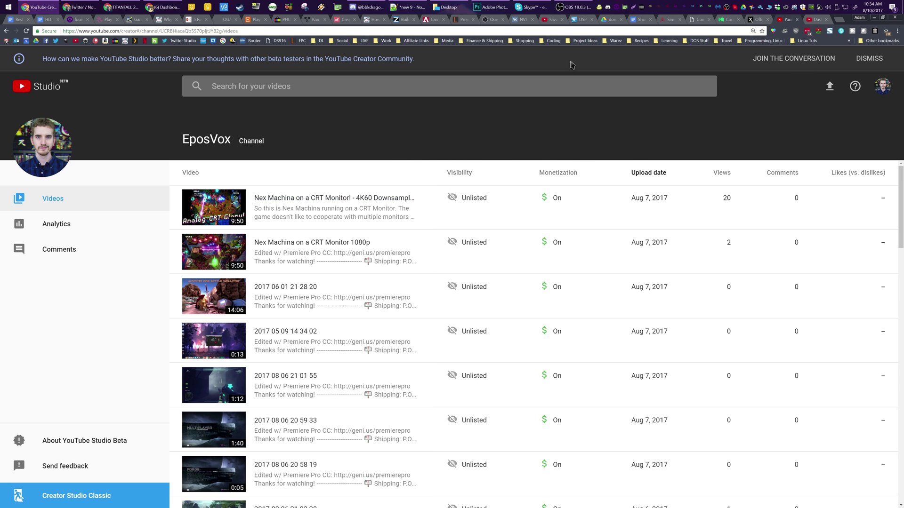
# Step: Pause the Favorite LICENSED GAMES video, browse its watch page, then open the account menu
pyautogui.click(551, 20)
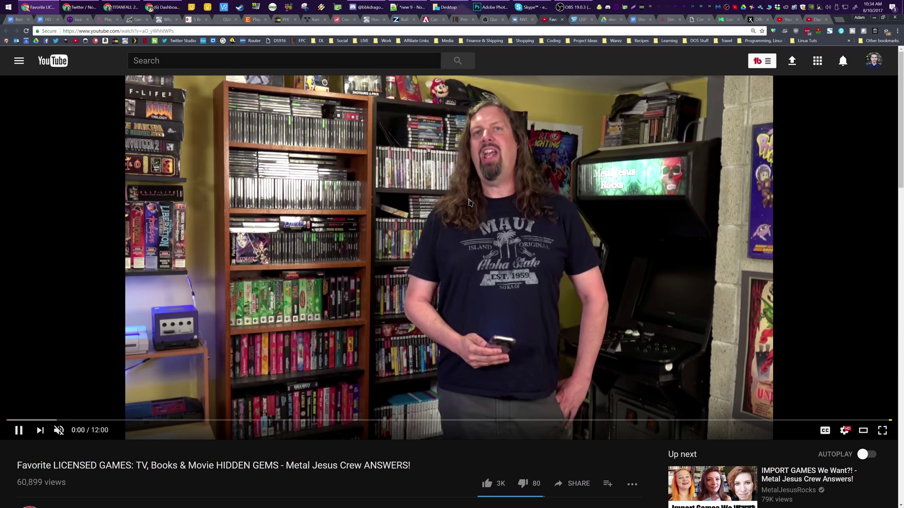
pyautogui.click(443, 278)
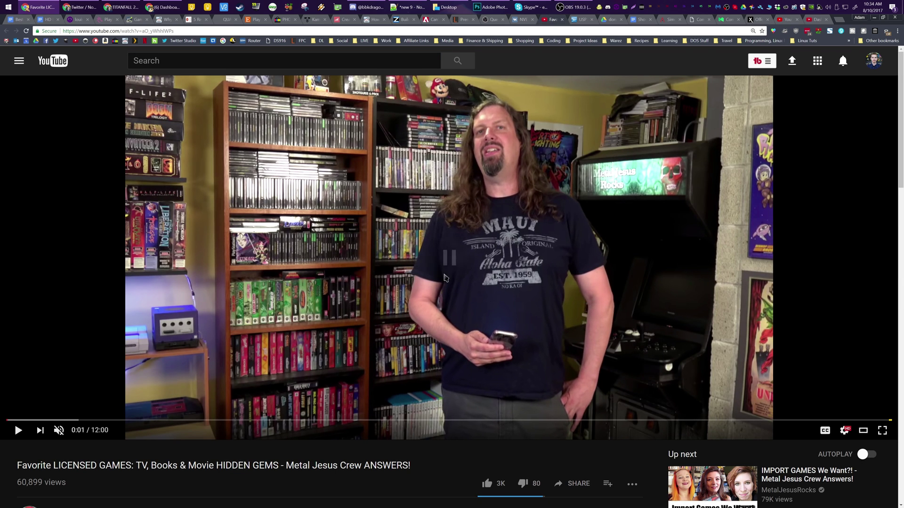
pyautogui.scroll(-3, 443, 278)
pyautogui.scroll(-3, 442, 274)
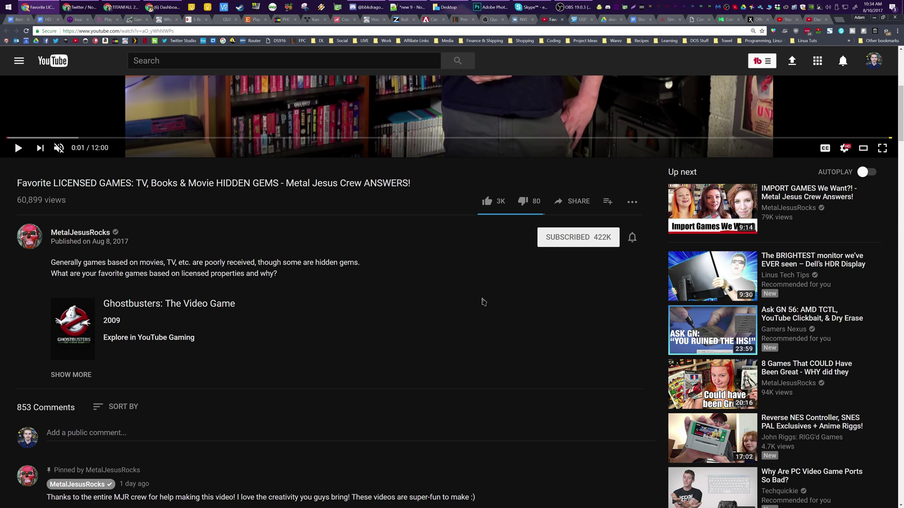
pyautogui.scroll(6, 484, 301)
pyautogui.scroll(-3, 475, 299)
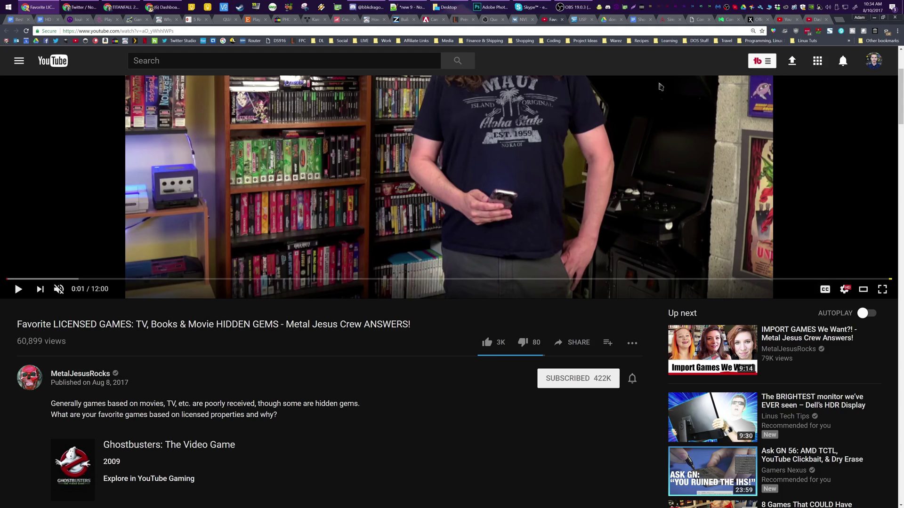
pyautogui.scroll(-20, 449, 354)
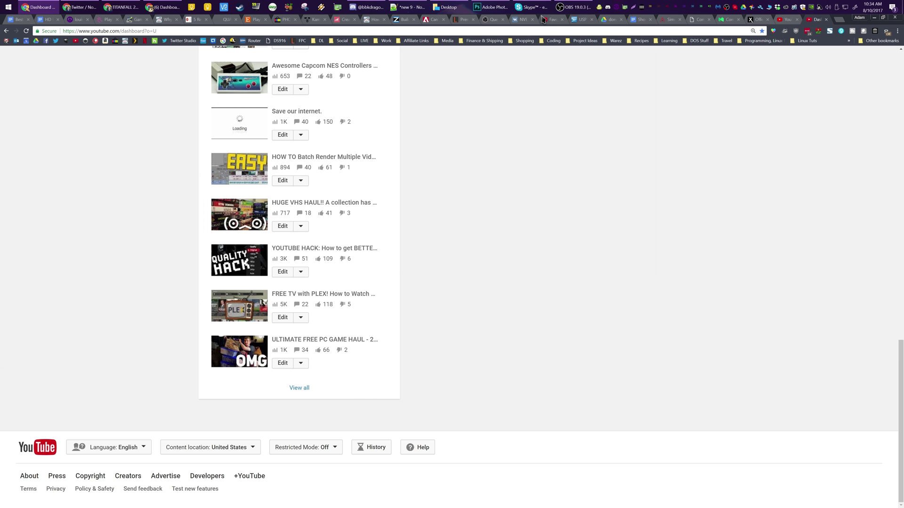
pyautogui.hotkey('ctrl', 'shift', 'Tab')
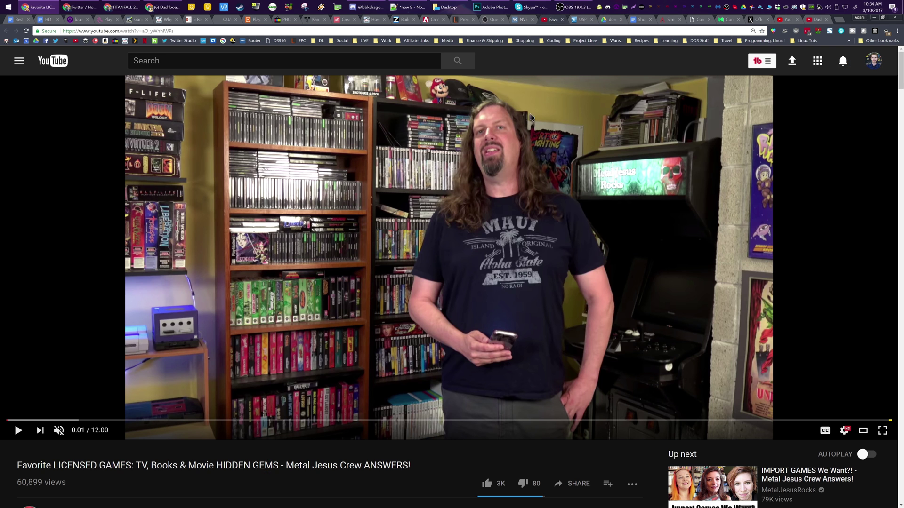
pyautogui.click(882, 64)
pyautogui.click(789, 284)
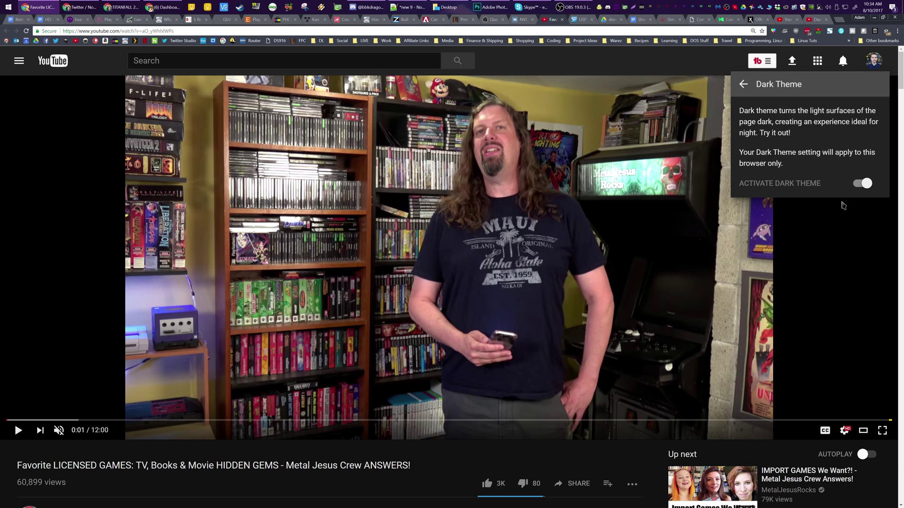
pyautogui.click(859, 185)
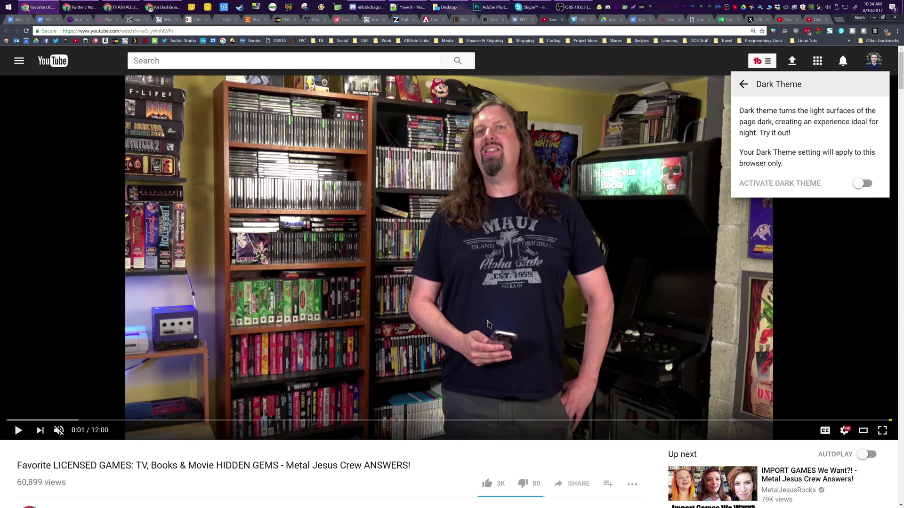
pyautogui.click(864, 178)
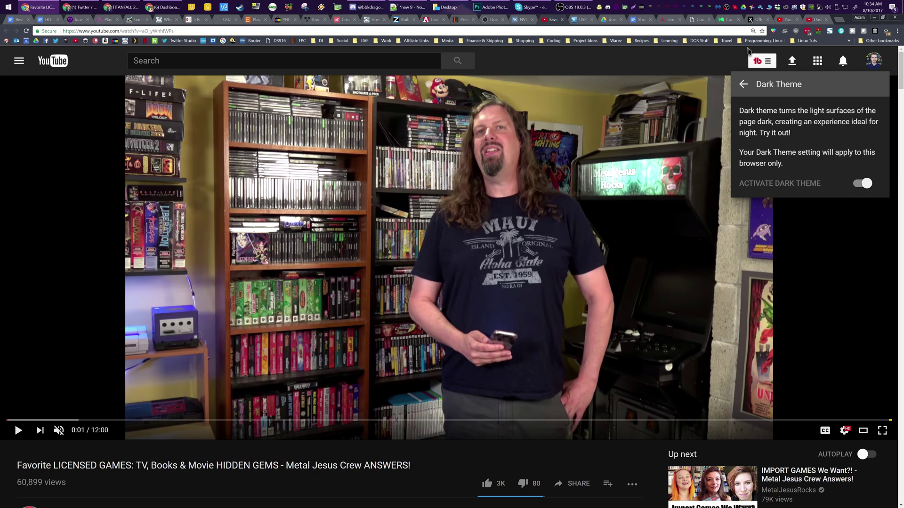
pyautogui.click(723, 58)
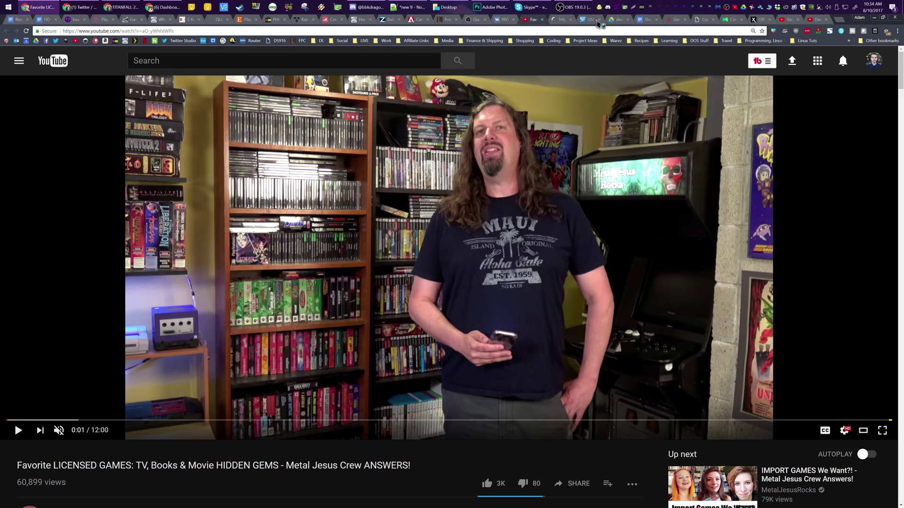
# Step: Play the Palette Gear video muted and shrink the browser window aside
pyautogui.click(565, 19)
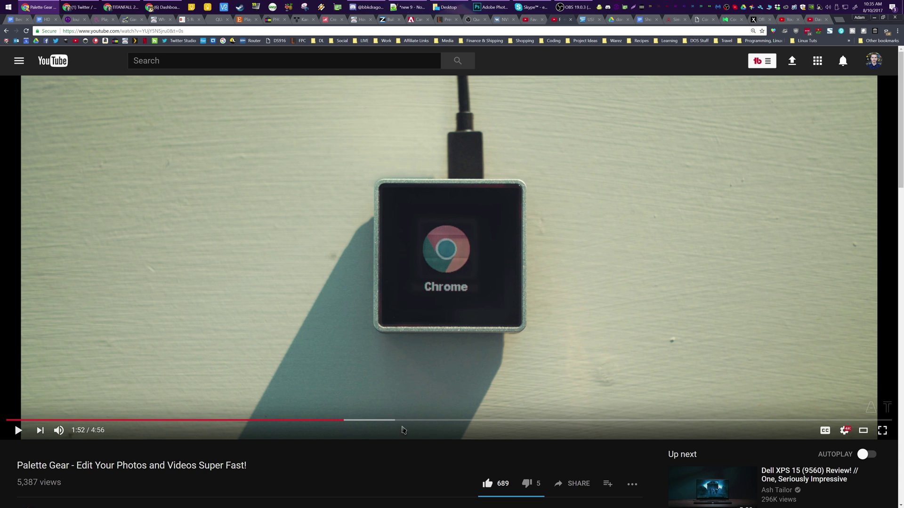
pyautogui.click(59, 430)
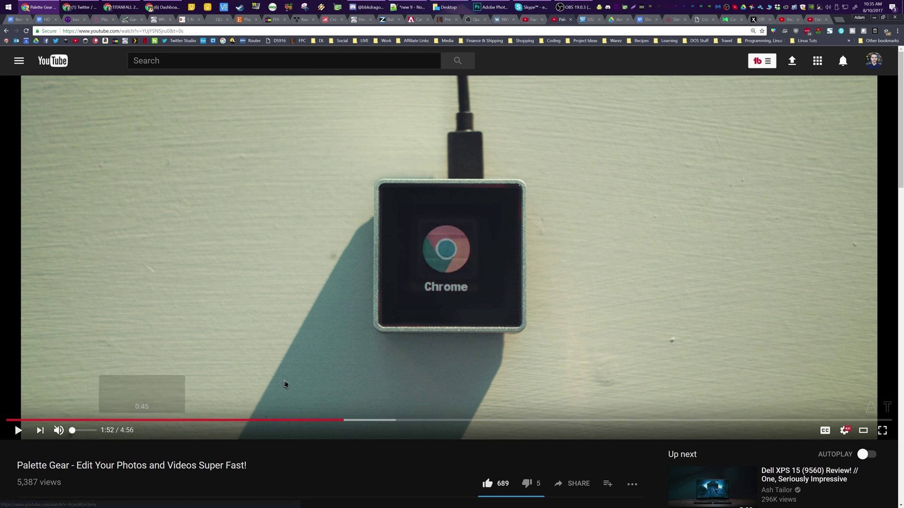
pyautogui.click(445, 351)
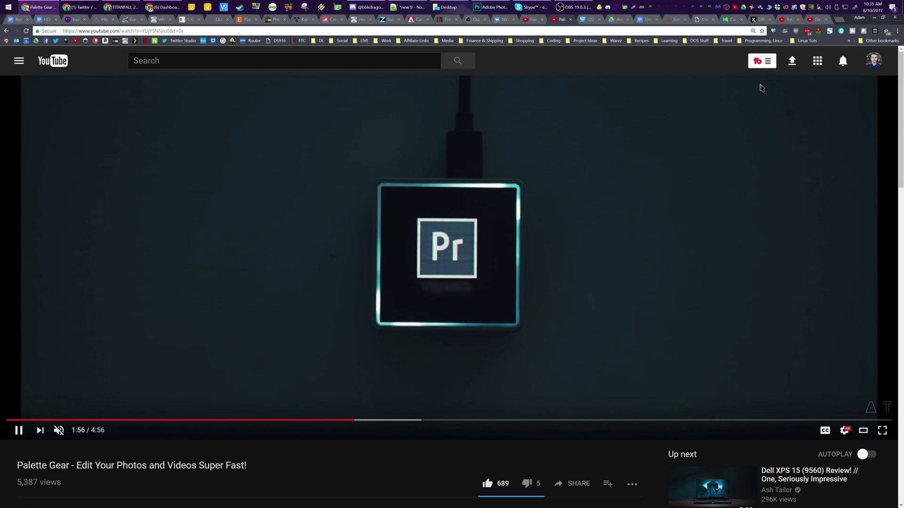
pyautogui.moveTo(846, 20); pyautogui.dragTo(697, 2)
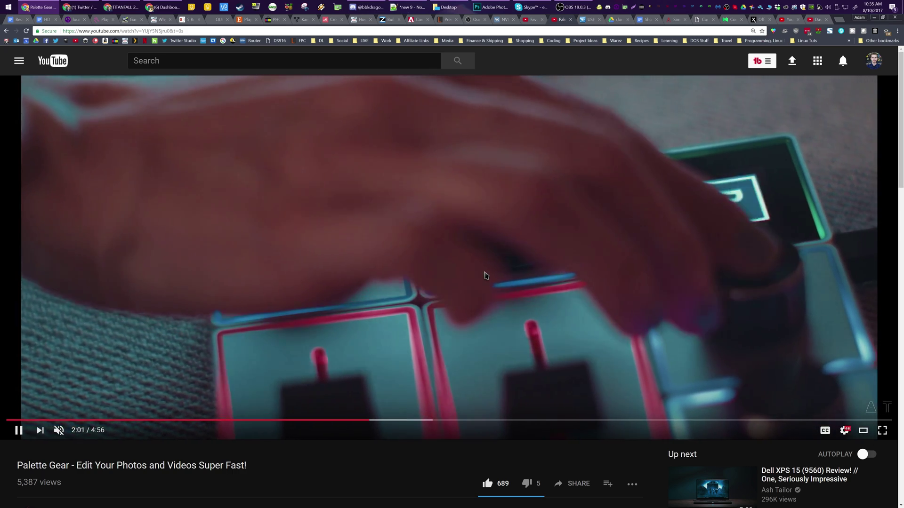
# Step: View the video's Stats for nerds, close the overlay, and switch to Creator Studio Classic
pyautogui.rightClick(485, 273)
pyautogui.click(503, 389)
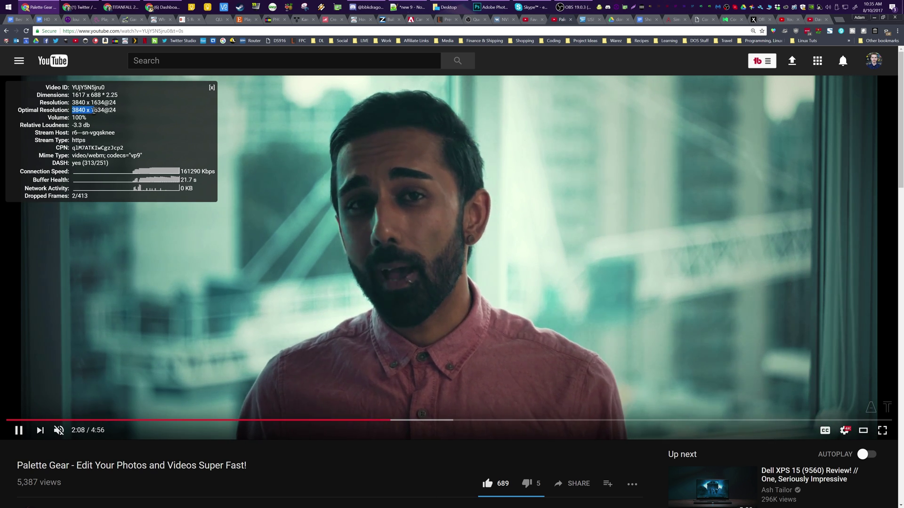
pyautogui.click(212, 88)
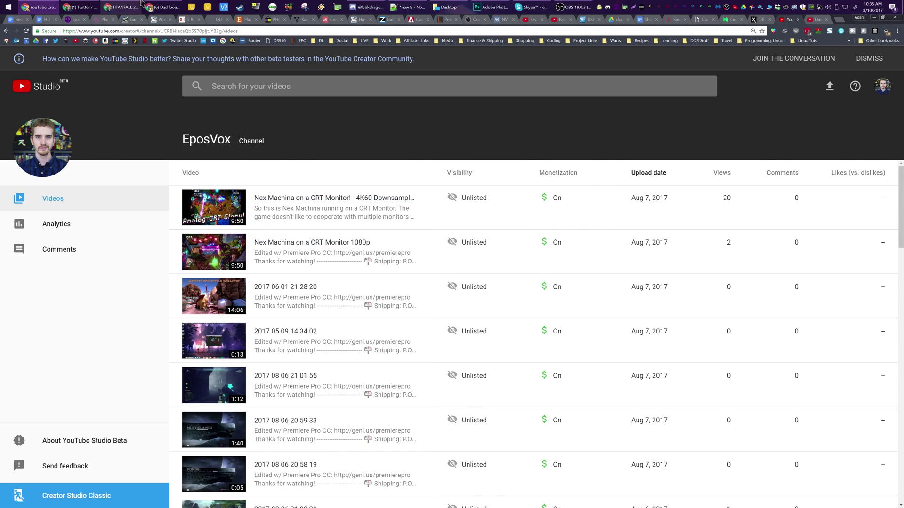
pyautogui.click(156, 7)
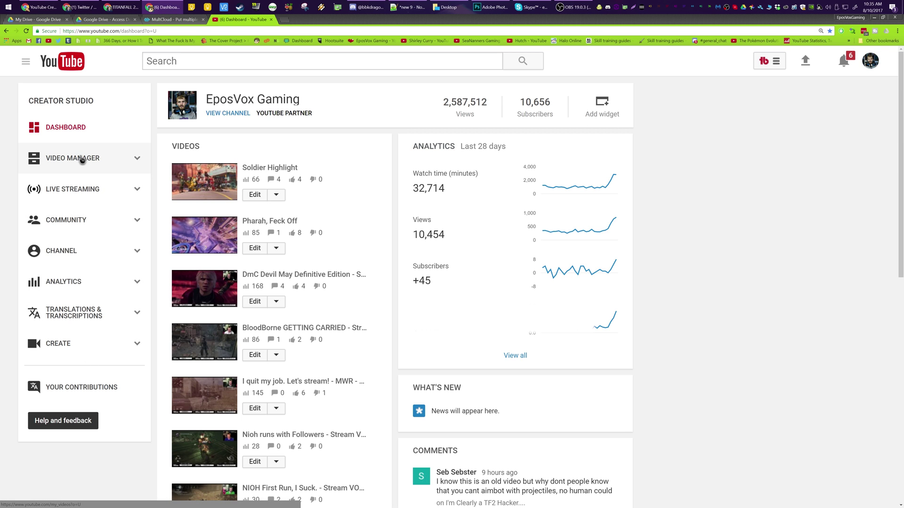
# Step: Open Video Manager, scroll its 943-video list, then switch back to the Studio Beta window
pyautogui.scroll(-2, 211, 142)
pyautogui.scroll(2, 306, 128)
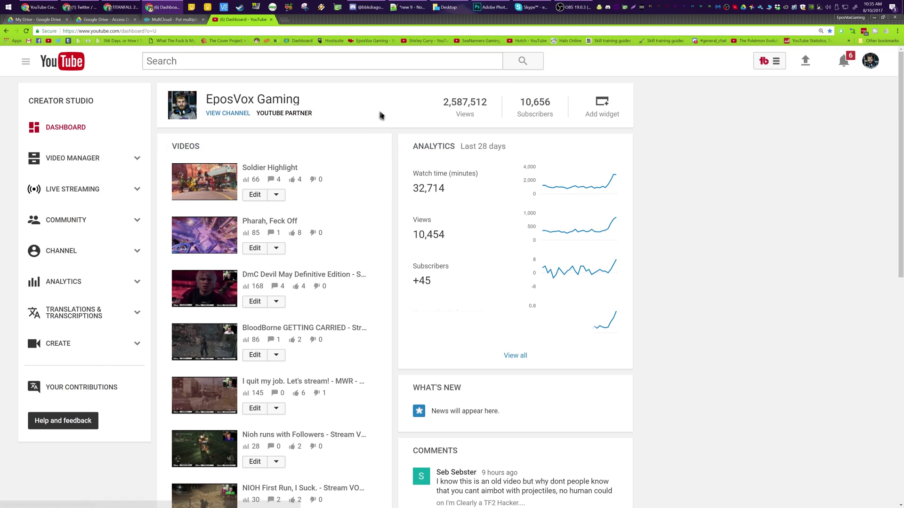
pyautogui.click(112, 165)
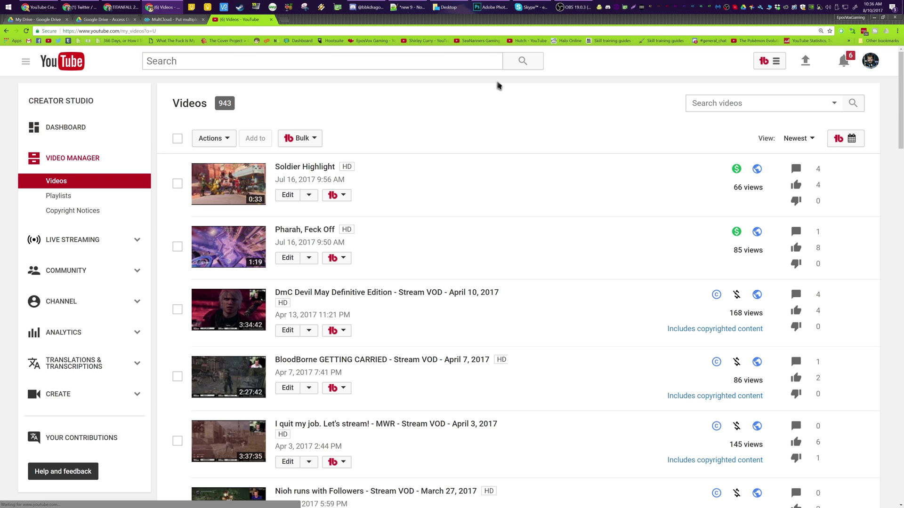
pyautogui.scroll(-8, 504, 165)
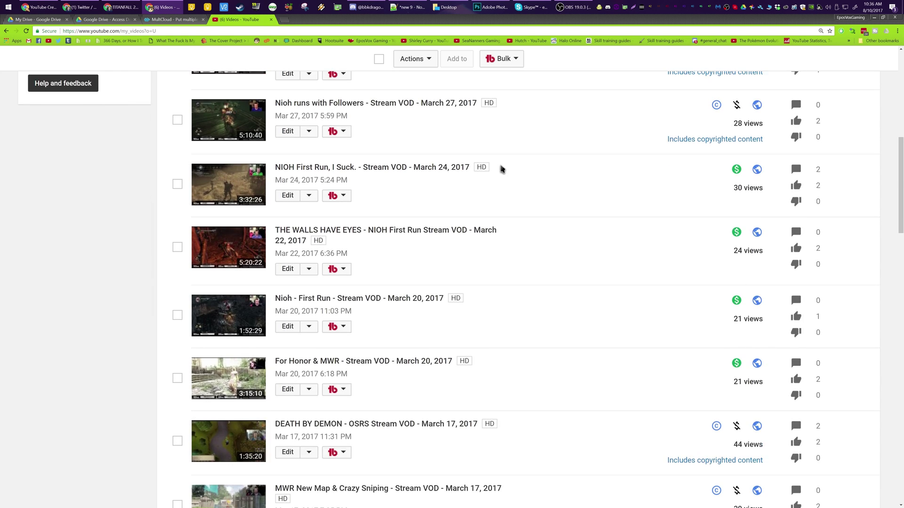
pyautogui.scroll(-2, 500, 220)
pyautogui.scroll(10, 503, 232)
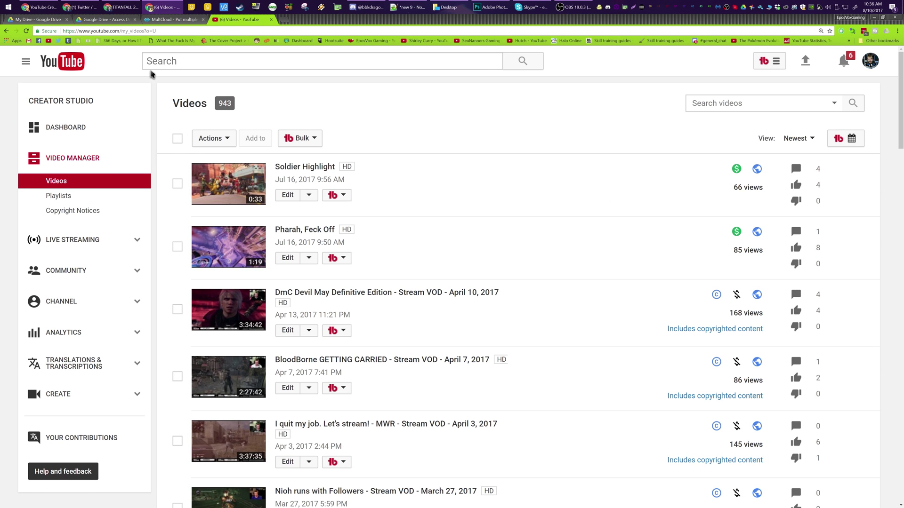
pyautogui.click(42, 7)
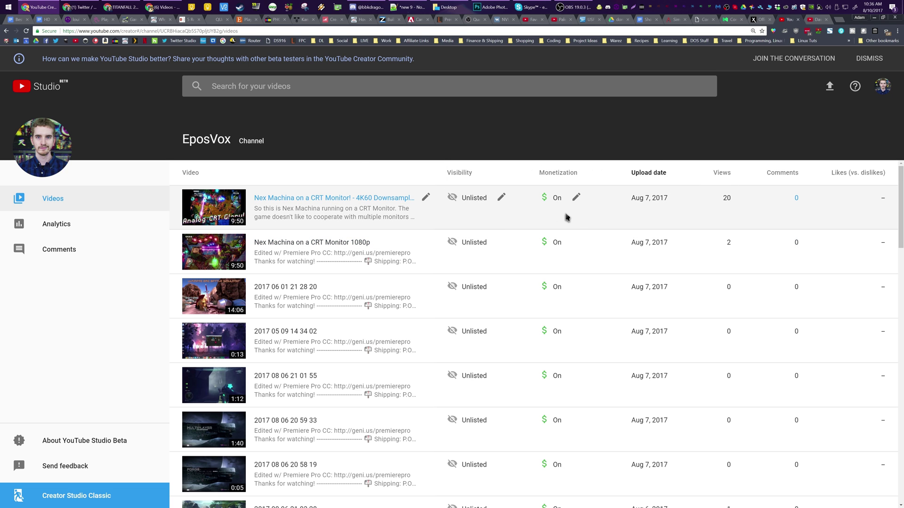
pyautogui.moveTo(563, 206)
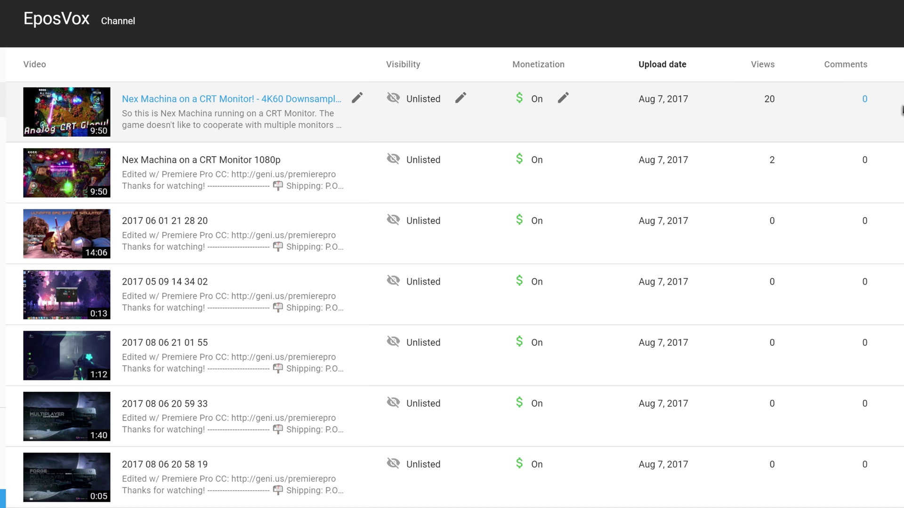
pyautogui.scroll(-10, 865, 102)
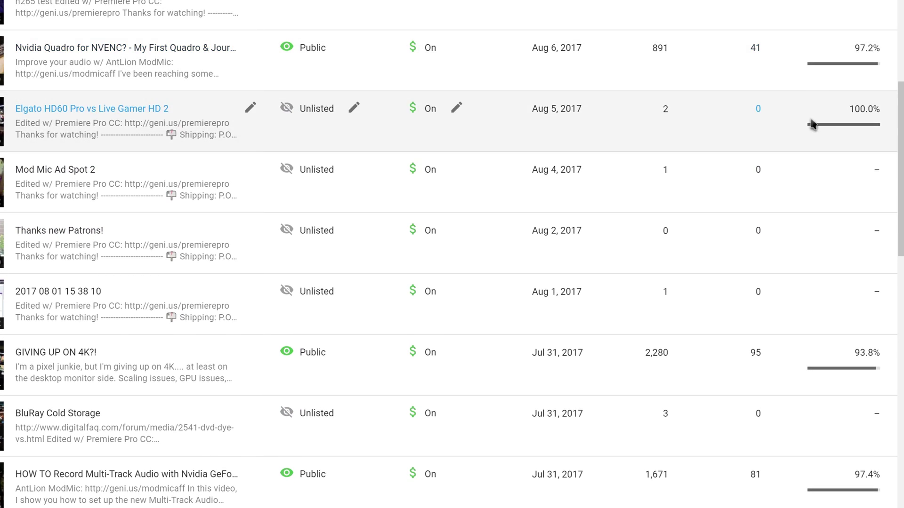
pyautogui.moveTo(841, 61)
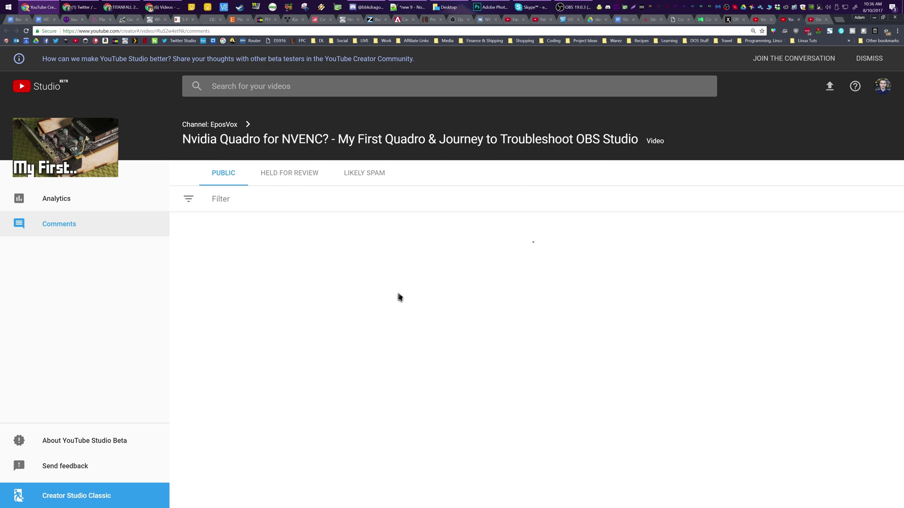
# Step: Scroll the Nvidia Quadro for NVENC comments, then open its Analytics overview and scroll the cards
pyautogui.scroll(-2, 417, 269)
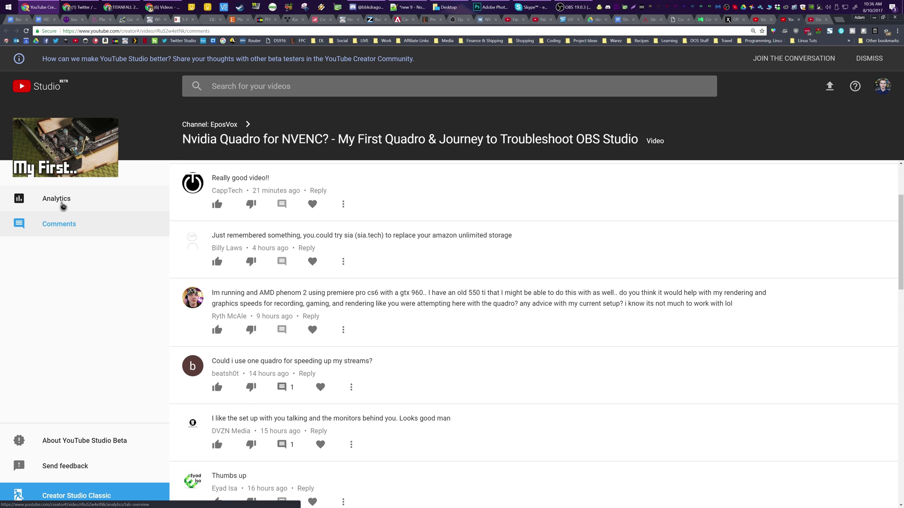
pyautogui.click(63, 206)
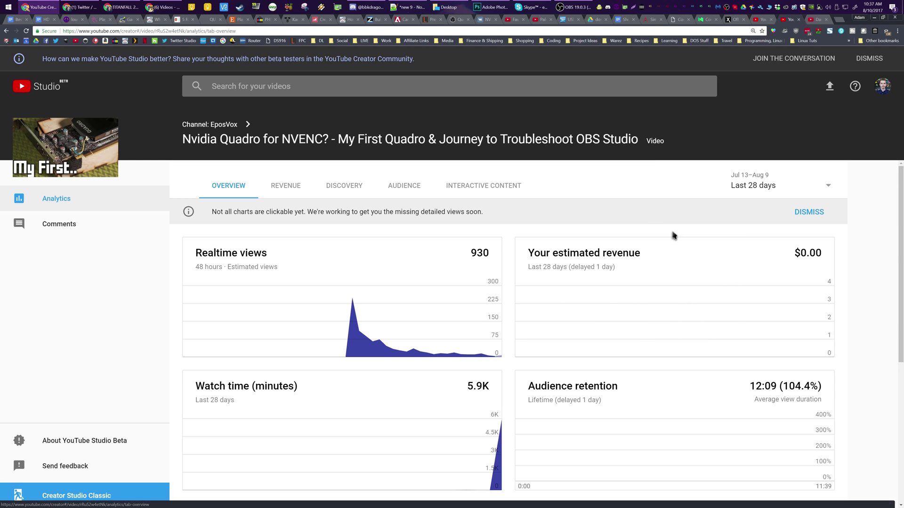
pyautogui.scroll(-2, 489, 371)
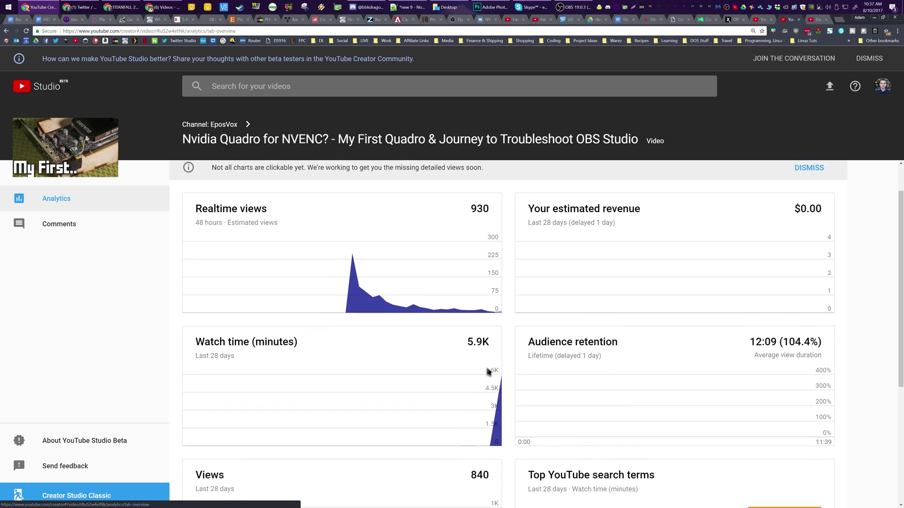
# Step: Go back to the Videos list and scroll through uploads such as 'GIVING UP ON 4K?!'
pyautogui.hotkey('alt', 'Left')
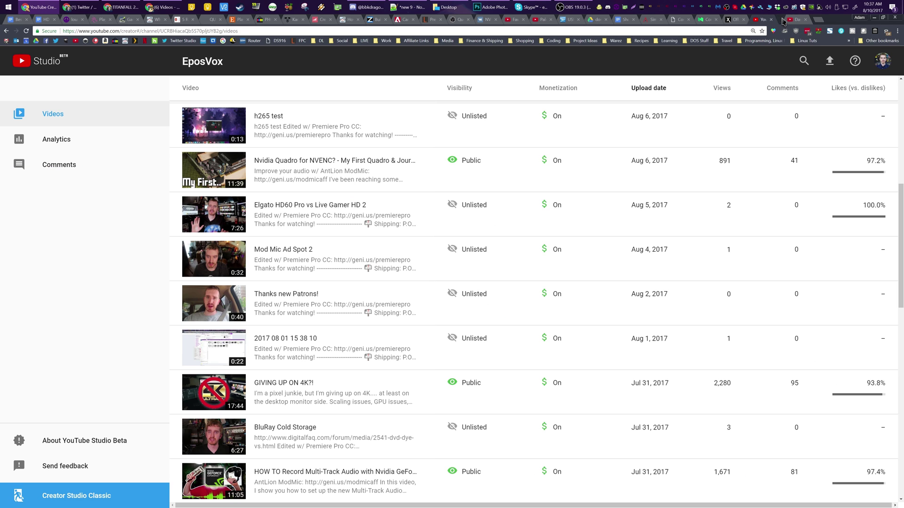
pyautogui.scroll(7, 488, 251)
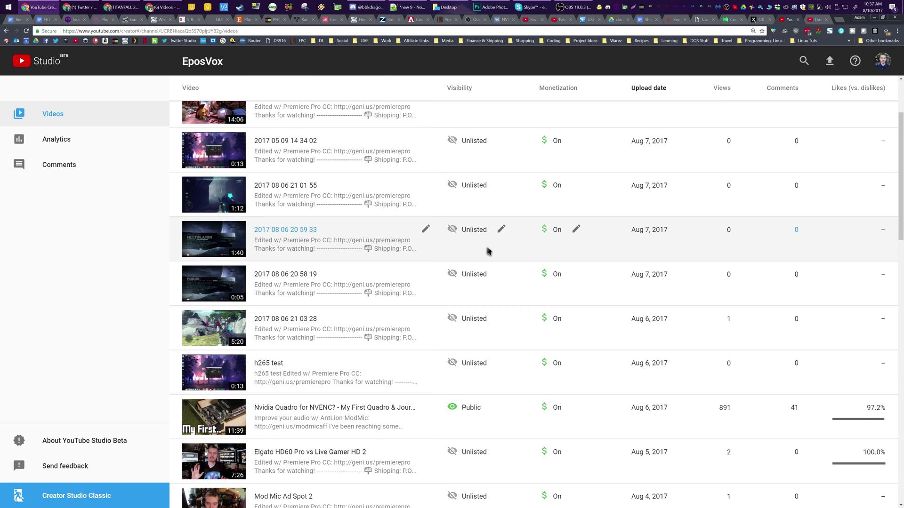
pyautogui.scroll(-2, 489, 249)
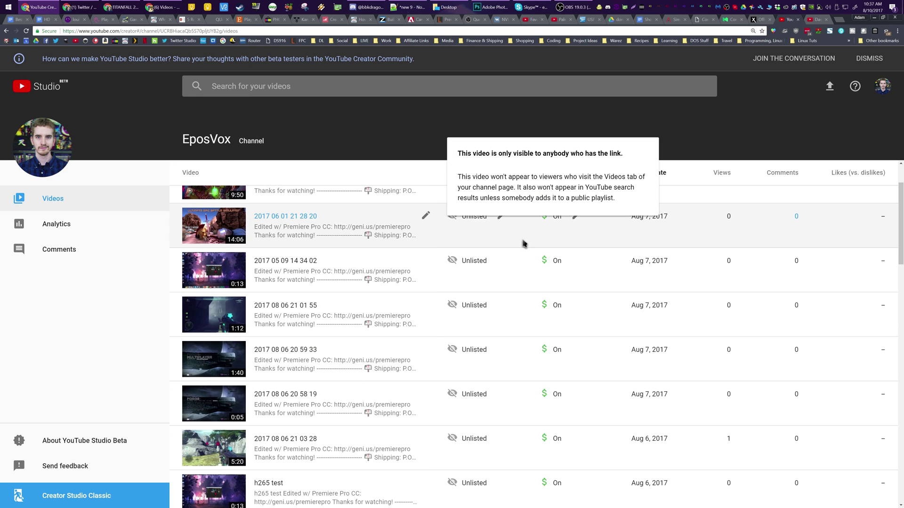
pyautogui.moveTo(466, 235)
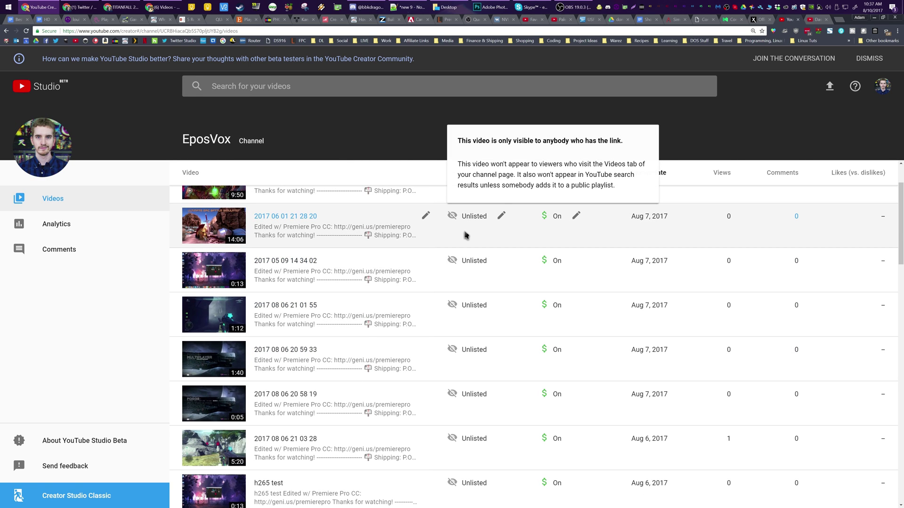
pyautogui.scroll(2, 517, 243)
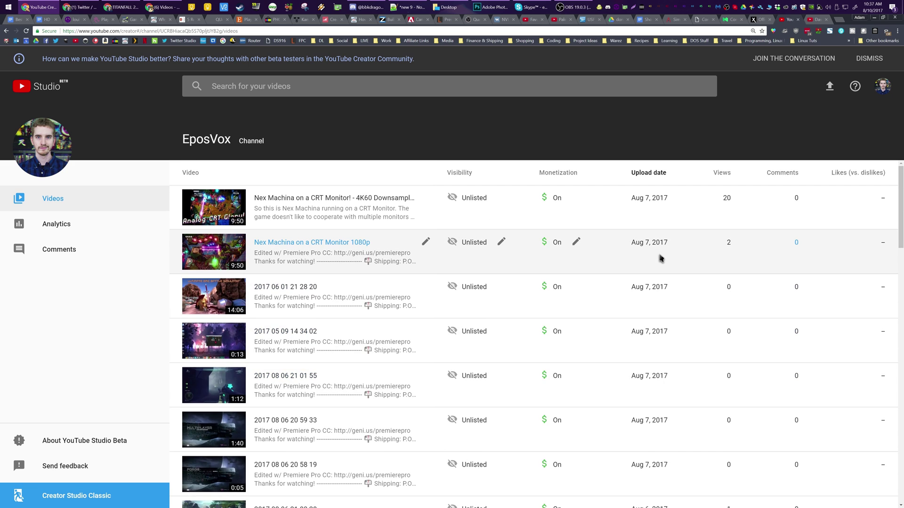
pyautogui.scroll(-2, 654, 240)
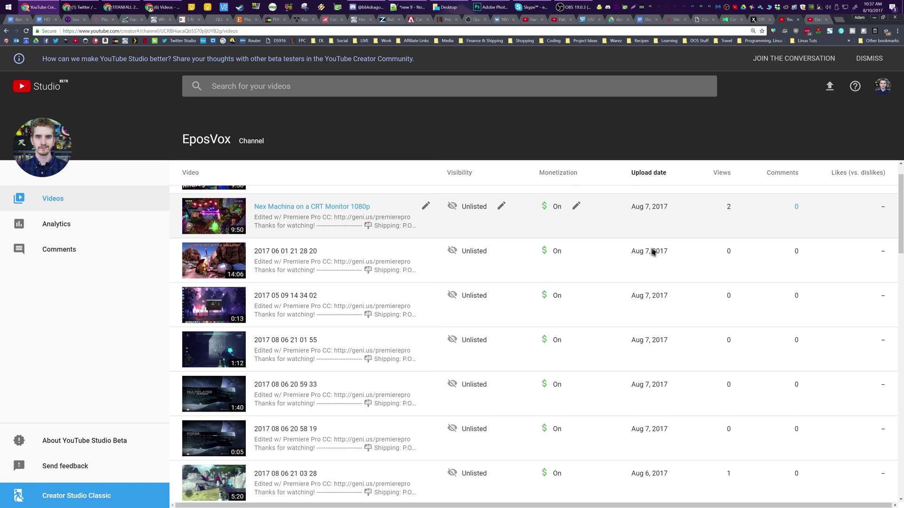
pyautogui.scroll(-7, 653, 252)
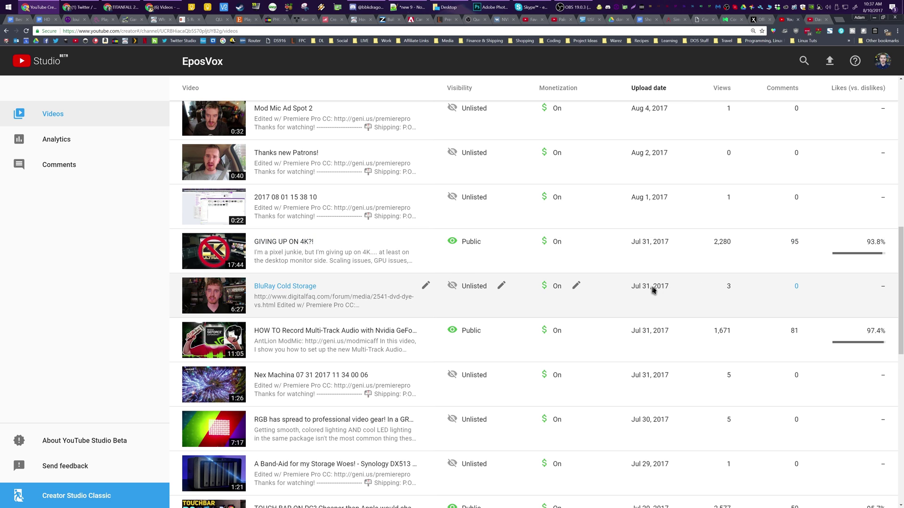
pyautogui.scroll(3, 650, 292)
pyautogui.scroll(2, 660, 252)
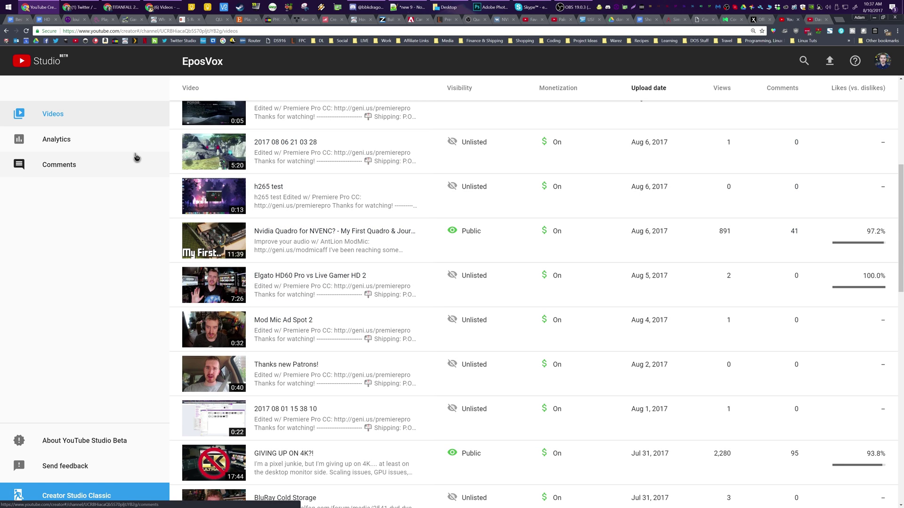
# Step: Open channel Analytics, scan the Overview cards, then view Discovery with YouTube search at 30.1%
pyautogui.click(108, 143)
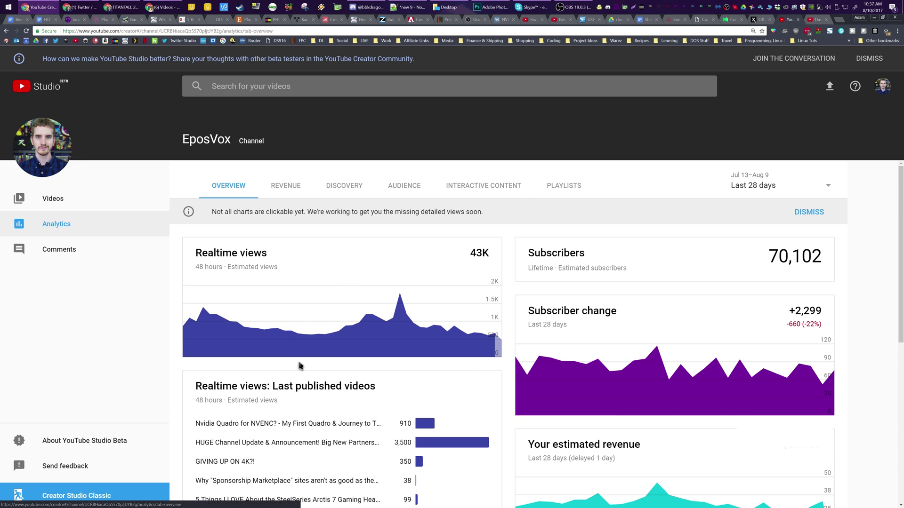
pyautogui.scroll(-1, 476, 372)
pyautogui.scroll(-6, 438, 344)
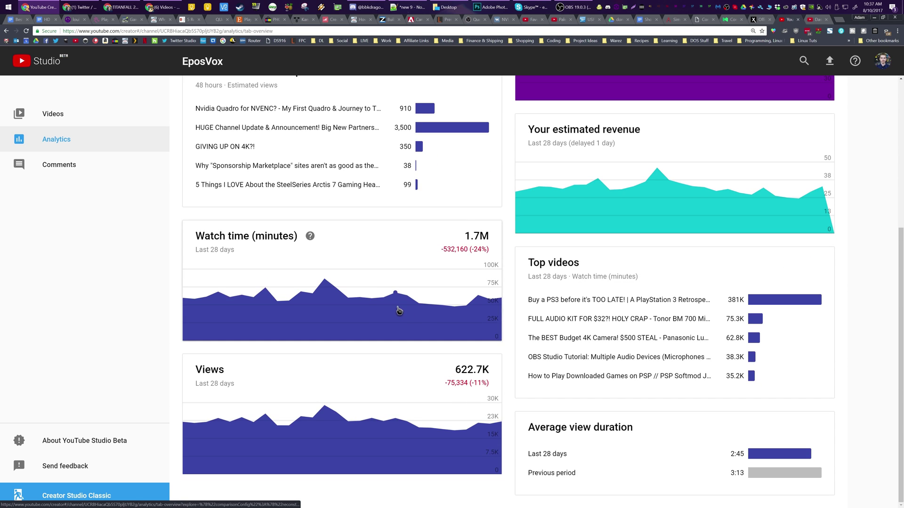
pyautogui.scroll(7, 397, 309)
pyautogui.scroll(1, 367, 256)
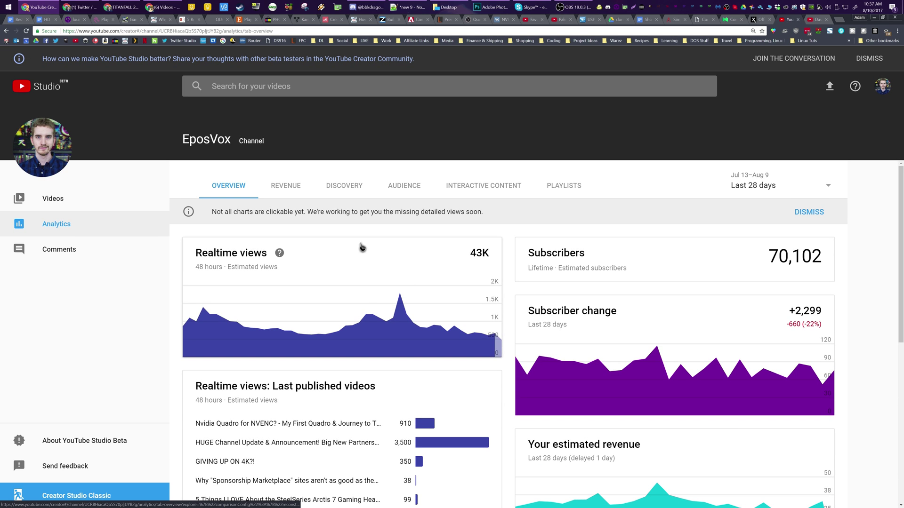
pyautogui.click(359, 186)
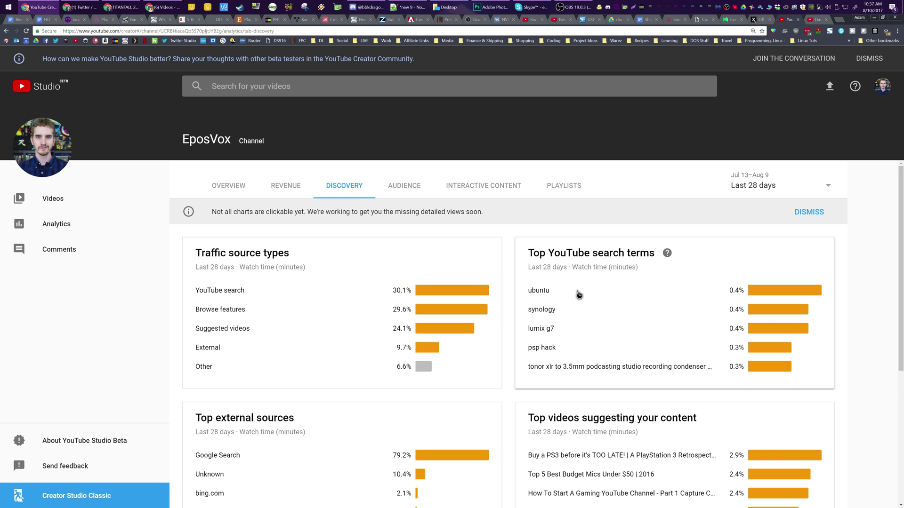
pyautogui.scroll(-3, 523, 309)
pyautogui.scroll(3, 476, 305)
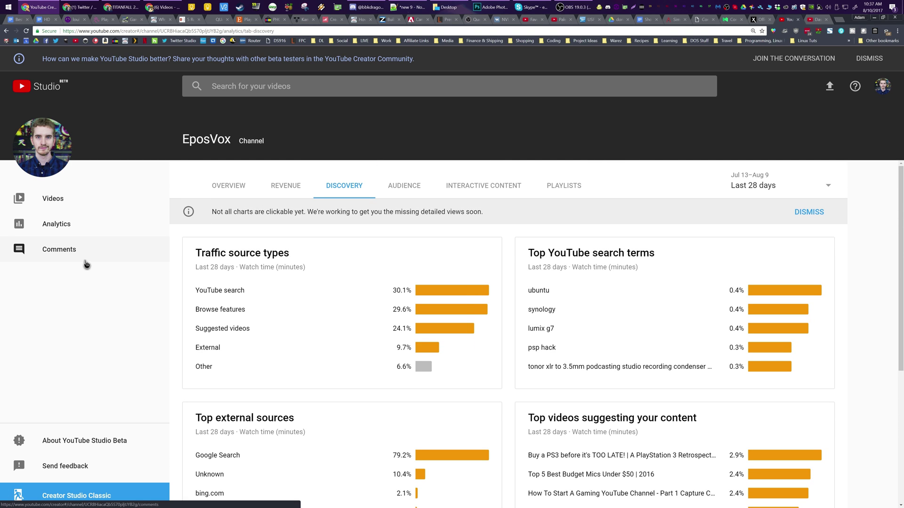
# Step: Open the channel's Comments list in full-screen mode
pyautogui.click(67, 252)
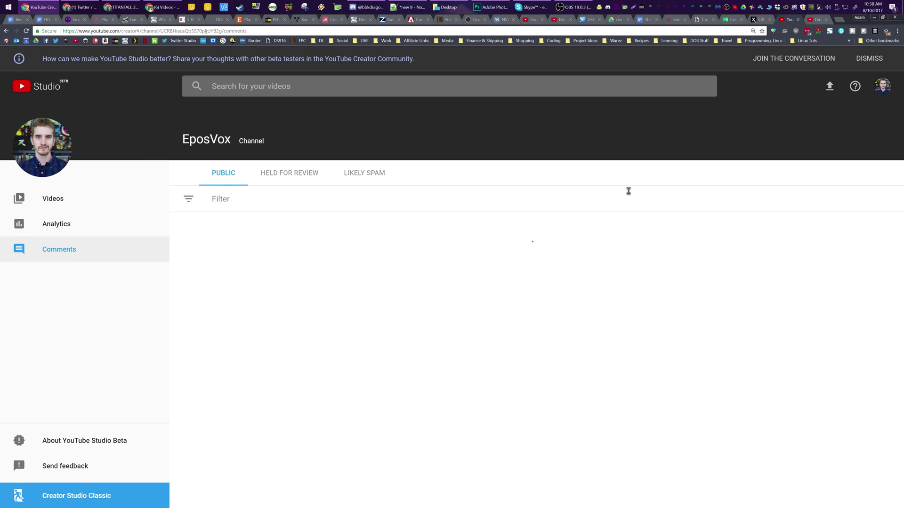
pyautogui.press('F11')
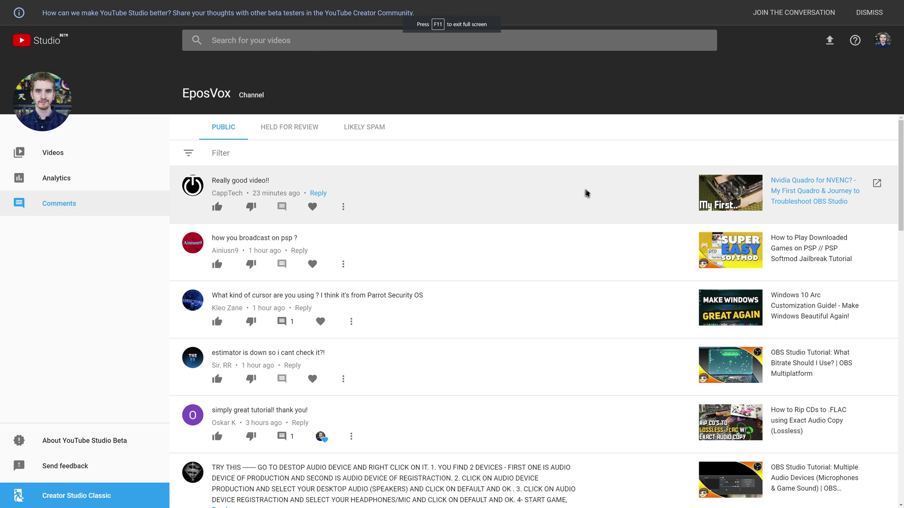
pyautogui.scroll(-1, 379, 218)
pyautogui.scroll(1, 390, 221)
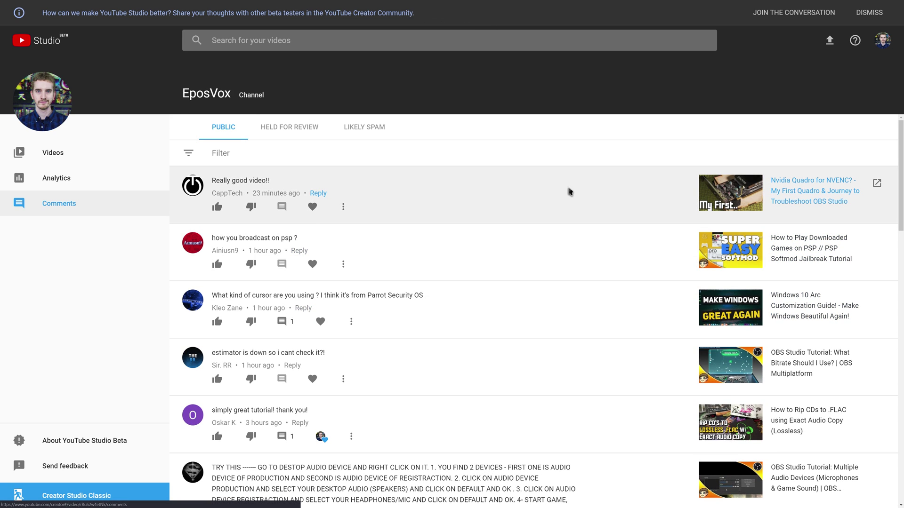
# Step: Heart and like 'Really good video!!', then exit full screen and return to classic comments
pyautogui.click(313, 207)
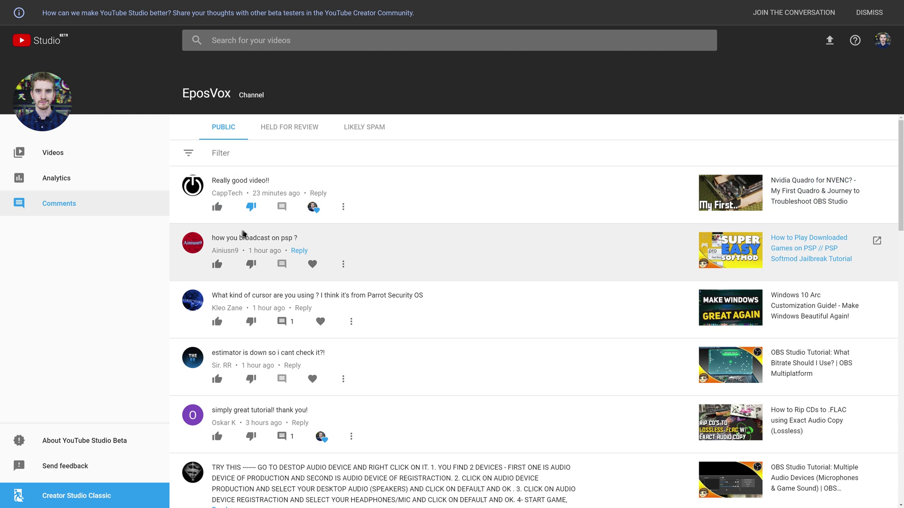
pyautogui.click(218, 207)
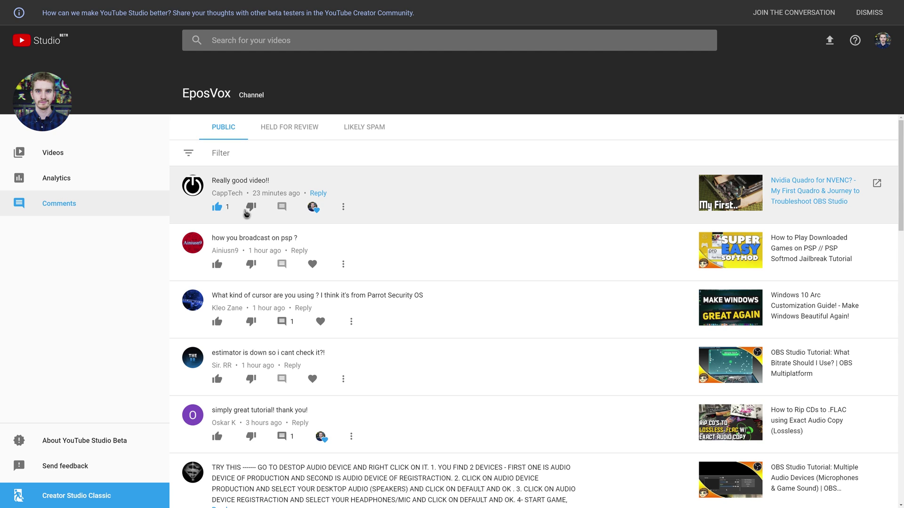
pyautogui.click(247, 212)
pyautogui.click(217, 208)
pyautogui.click(254, 213)
pyautogui.click(217, 207)
pyautogui.press('F11')
pyautogui.hotkey('alt', 'Left')
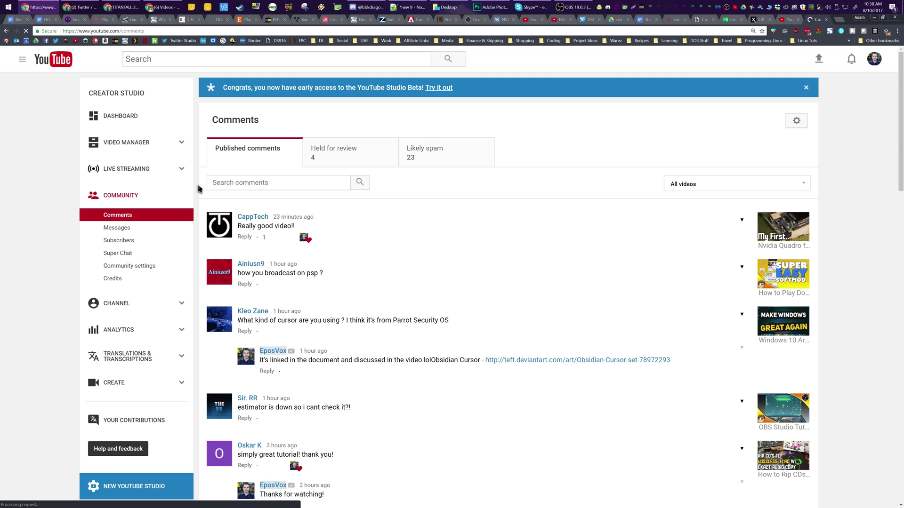
# Step: Switch the 'how you broadcast on psp ?' rating from like to dislike, and dislike the cursor question
pyautogui.scroll(-2, 264, 263)
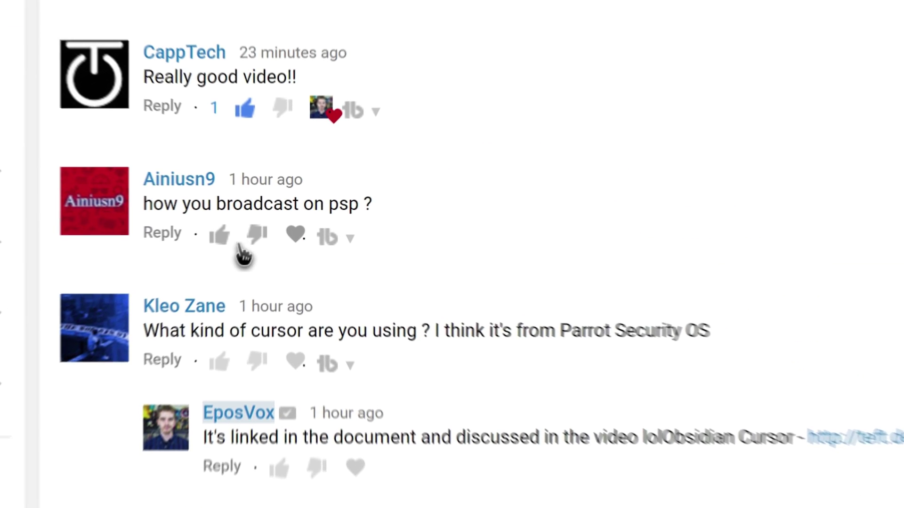
pyautogui.click(219, 235)
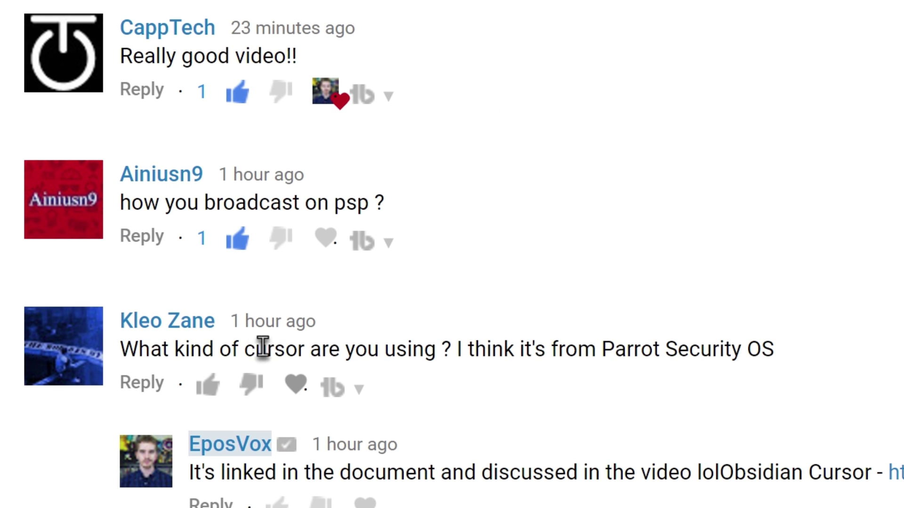
pyautogui.click(274, 238)
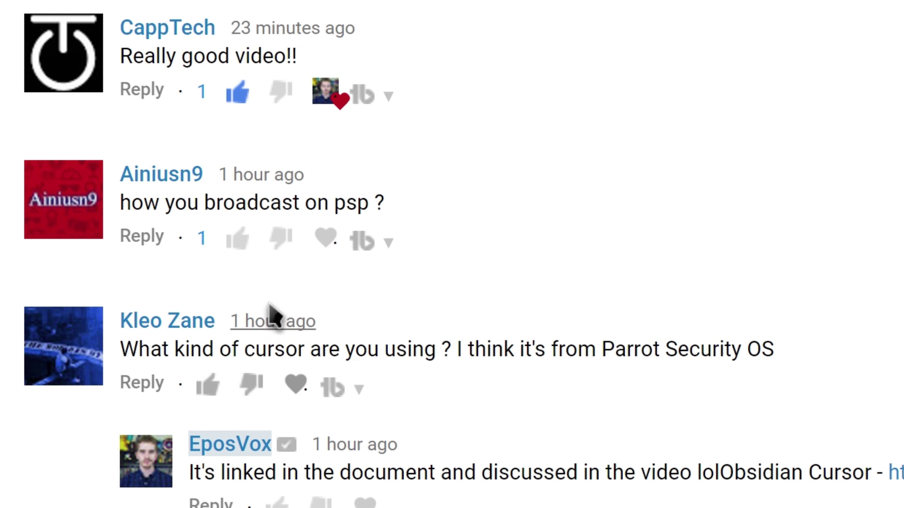
pyautogui.click(254, 386)
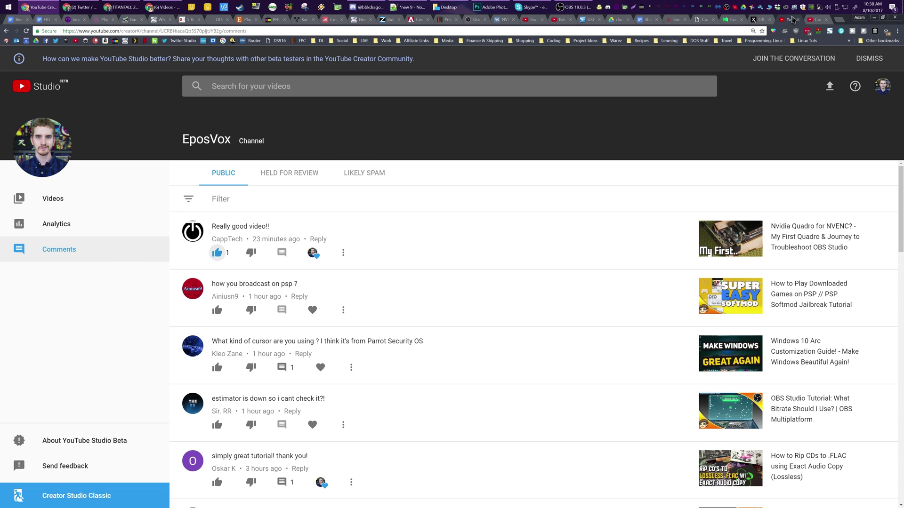
# Step: In full screen, dislike the psp question, reload comments, and like the cursor question
pyautogui.press('F11')
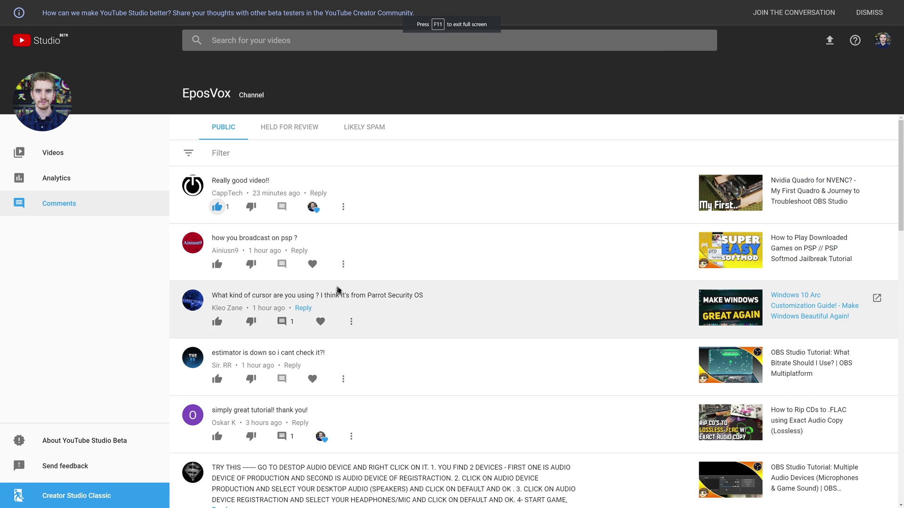
pyautogui.click(250, 265)
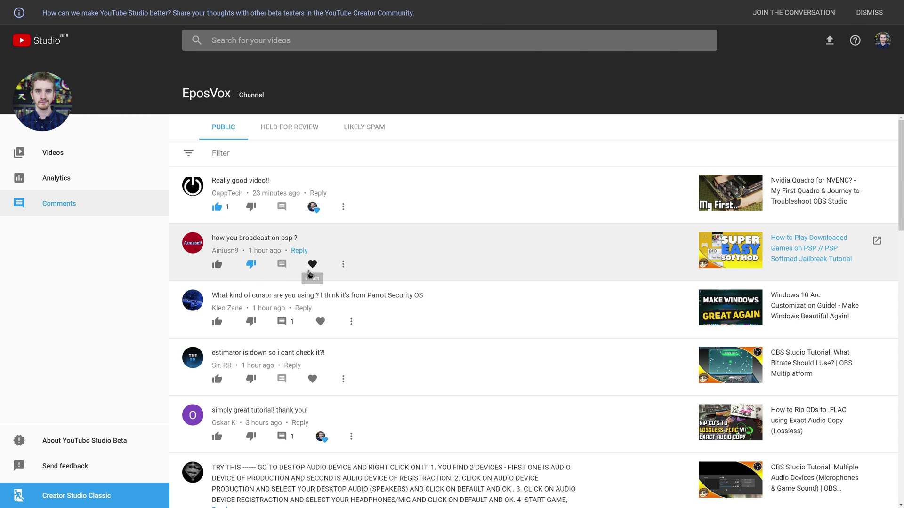
pyautogui.press('F5')
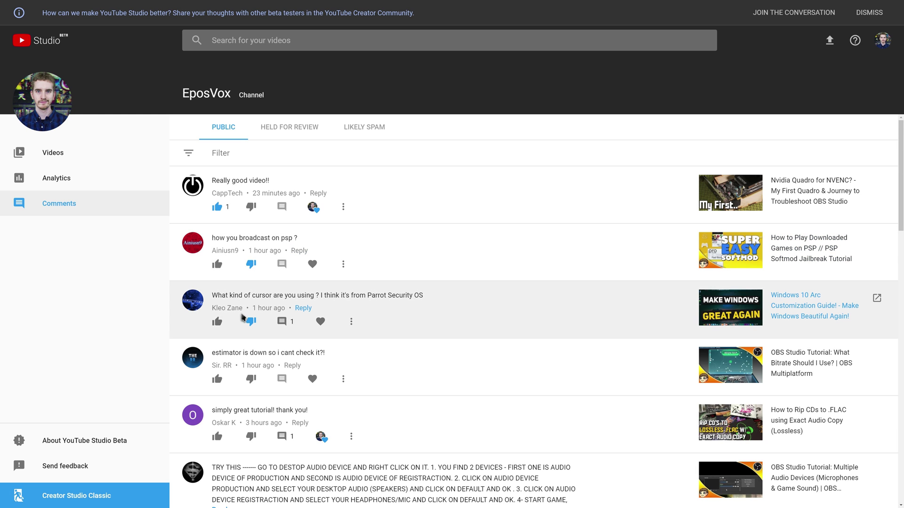
pyautogui.click(217, 322)
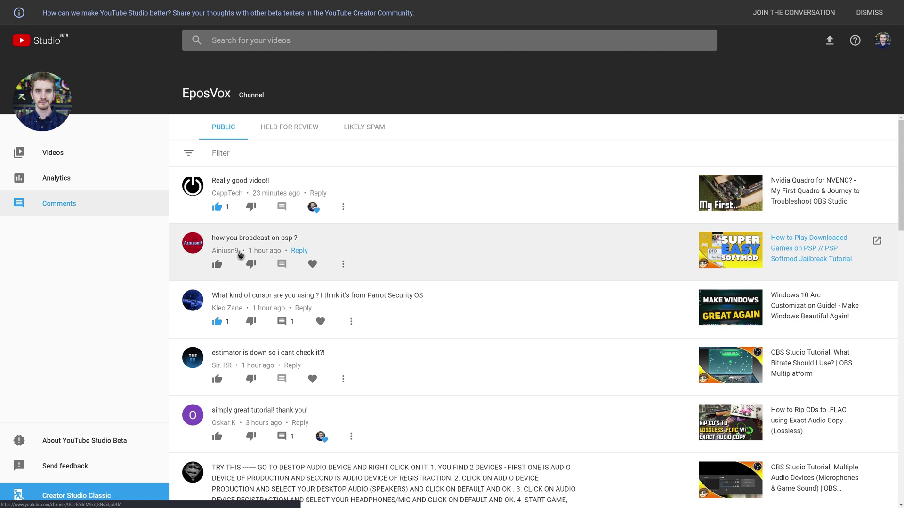
# Step: Check the psp comment's extra actions, then start a reply to it
pyautogui.click(343, 264)
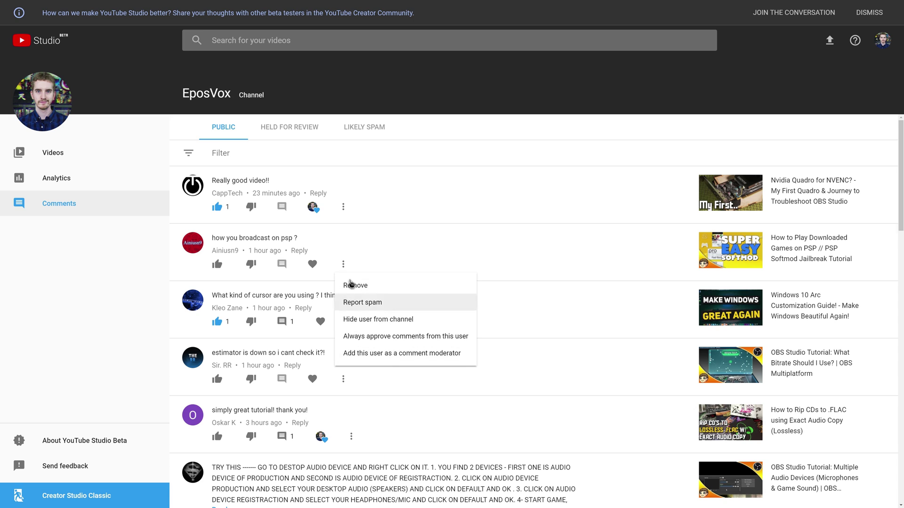
pyautogui.click(155, 274)
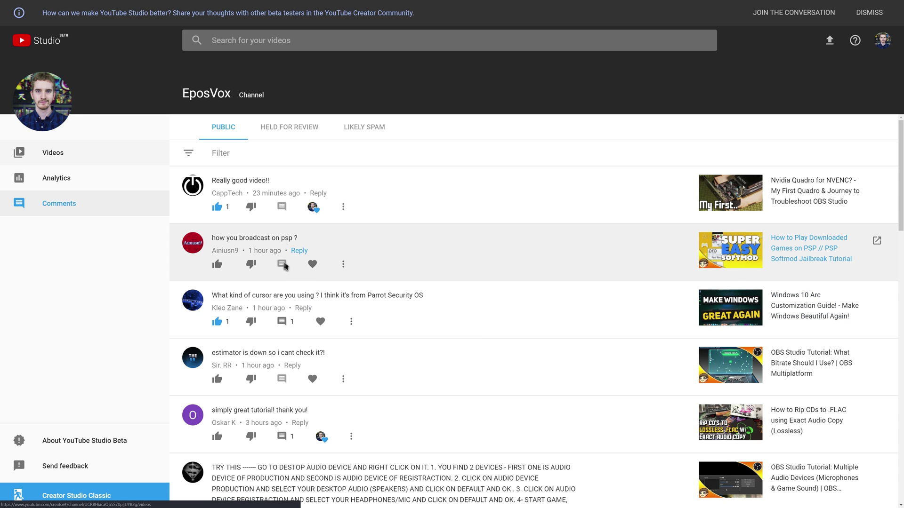
pyautogui.click(300, 251)
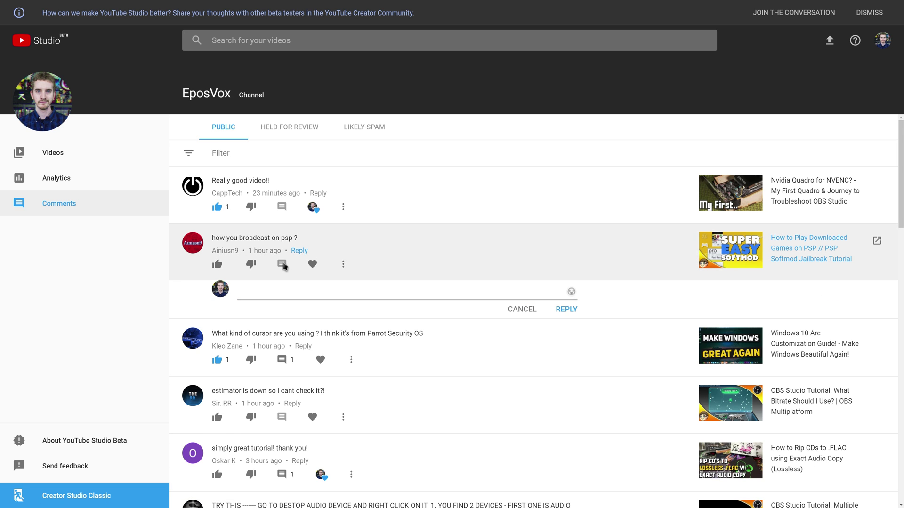
pyautogui.click(308, 293)
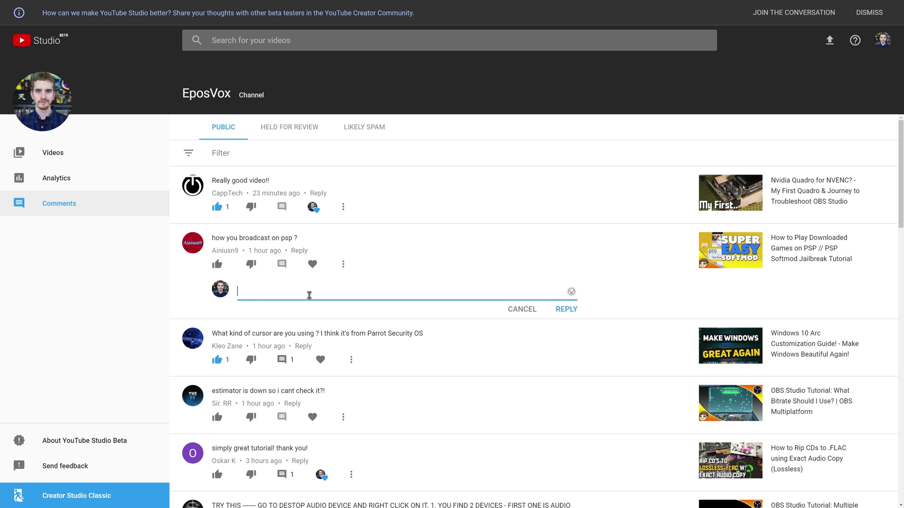
# Step: Show the replies under 'simply great tutorial!', then view the Held for Review comments
pyautogui.scroll(-2, 330, 358)
pyautogui.scroll(-3, 328, 345)
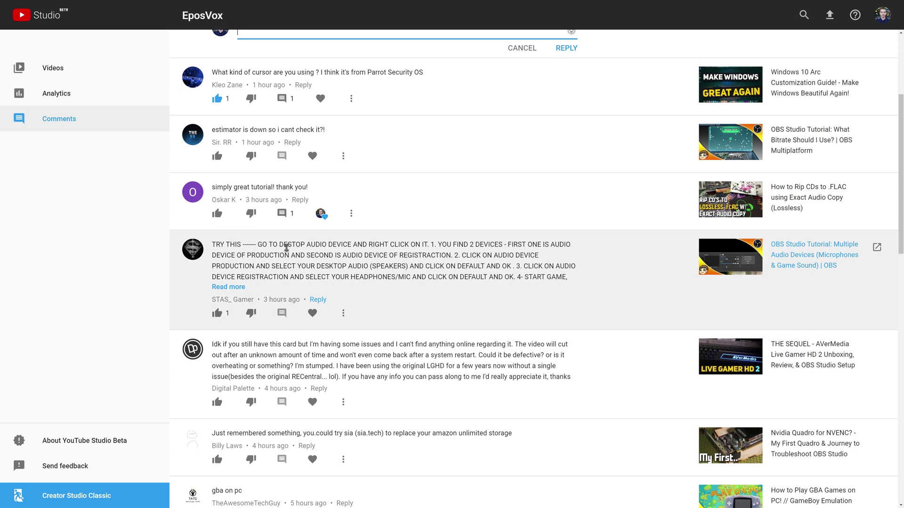
pyautogui.scroll(-1, 292, 256)
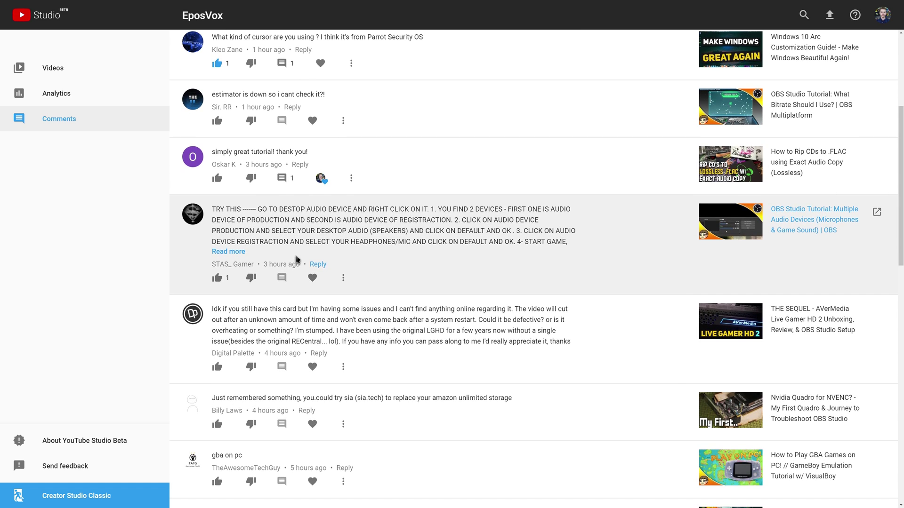
pyautogui.click(282, 179)
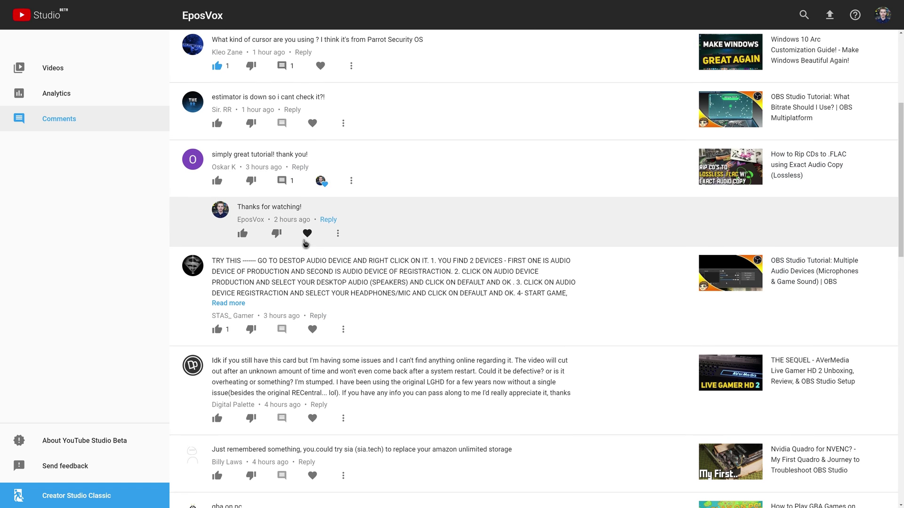
pyautogui.scroll(6, 304, 238)
pyautogui.click(307, 135)
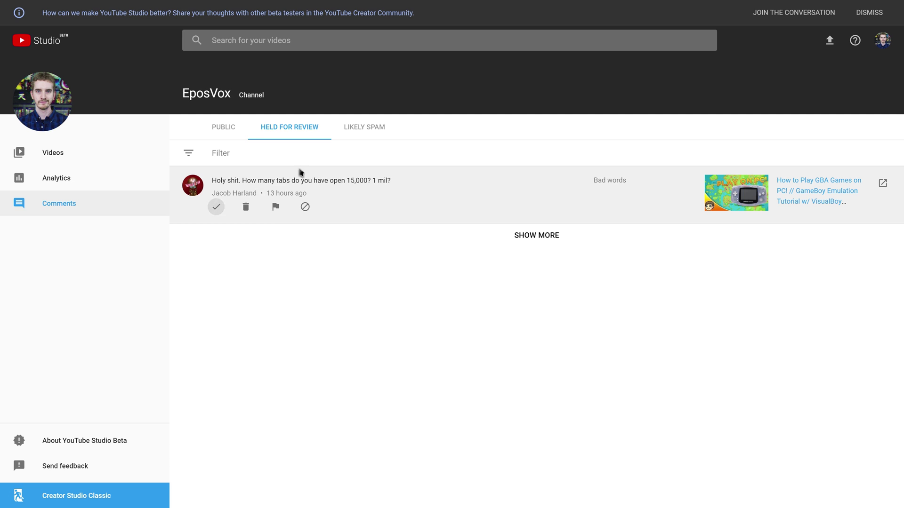
# Step: Report the link comment under Likely Spam, load more spam comments, then return to Videos
pyautogui.click(353, 132)
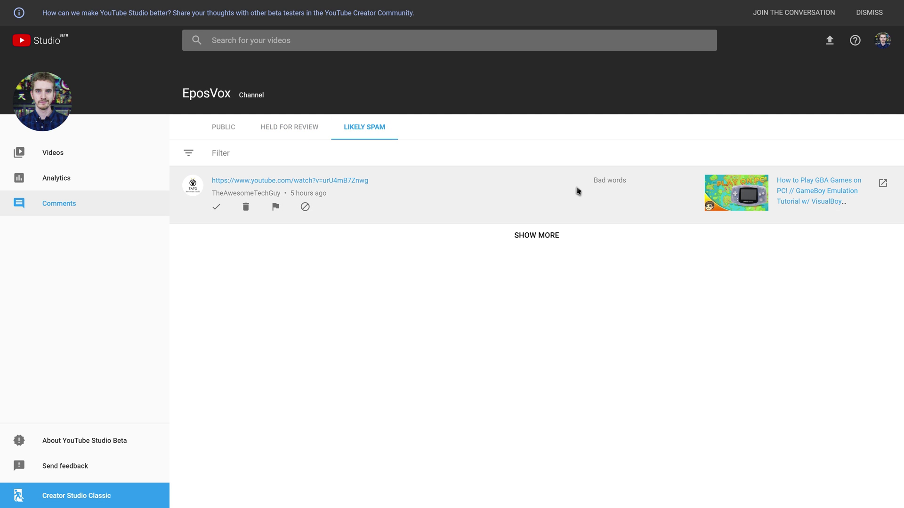
pyautogui.click(275, 208)
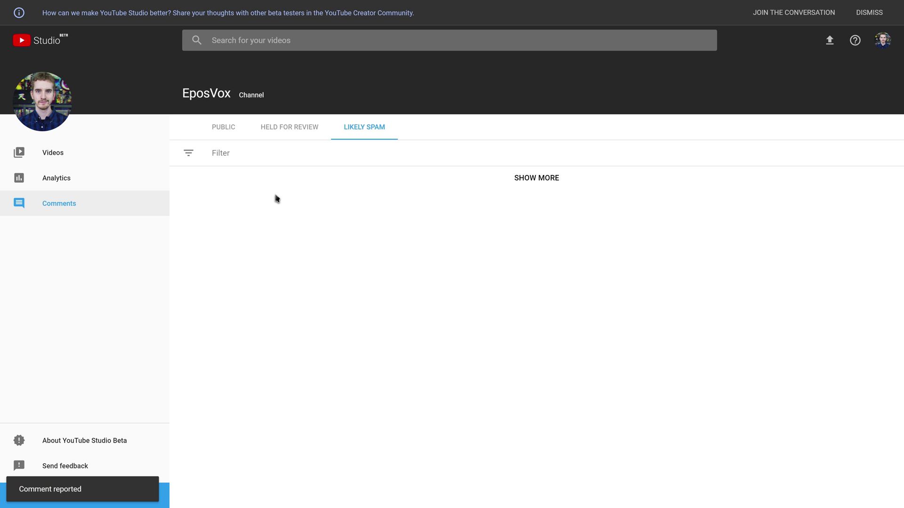
pyautogui.click(564, 178)
pyautogui.click(556, 177)
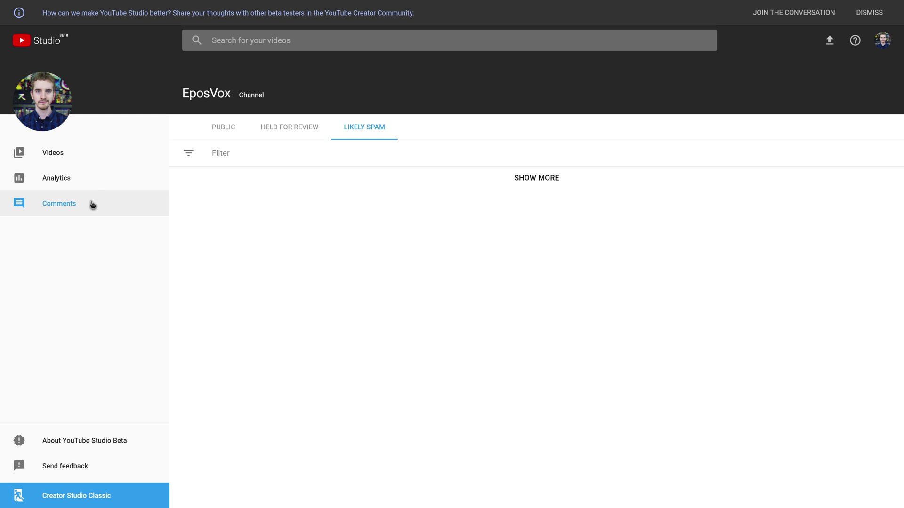
pyautogui.click(74, 170)
pyautogui.click(79, 158)
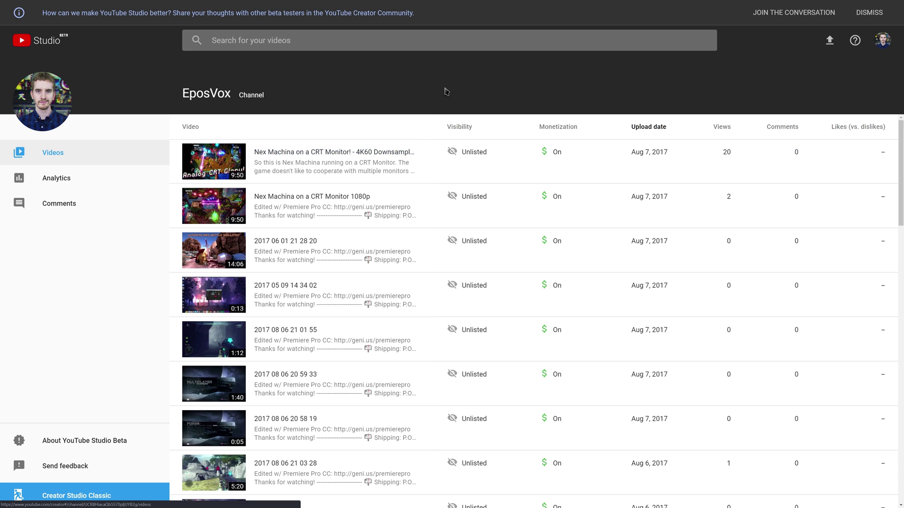
# Step: Scroll the Videos list to the public 'Nvidia Quadro for NVENC?' upload (902 views, 42 comments, 97.2% likes)
pyautogui.moveTo(605, 244)
pyautogui.scroll(-2, 415, 174)
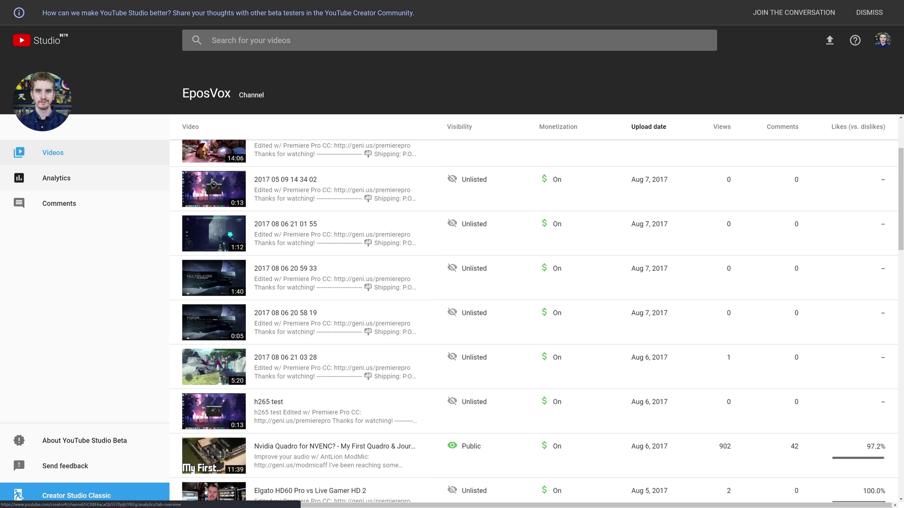
pyautogui.click(64, 203)
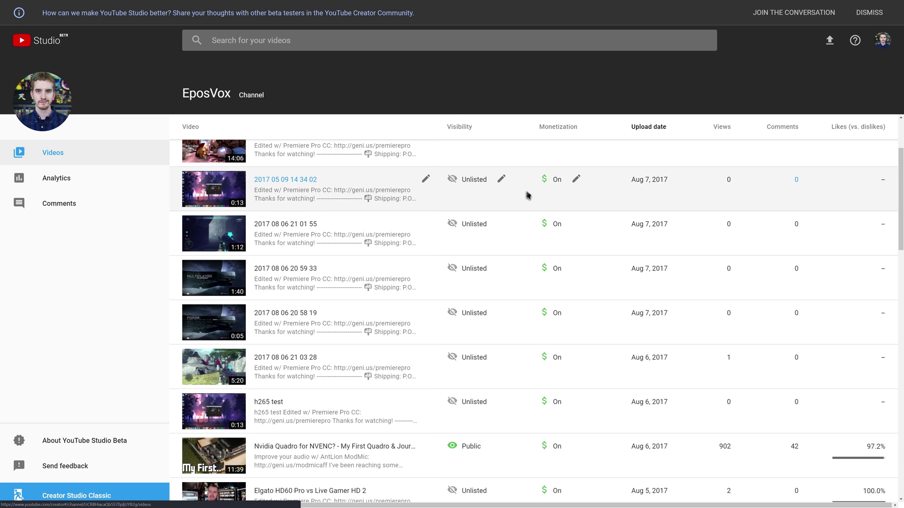
pyautogui.click(501, 151)
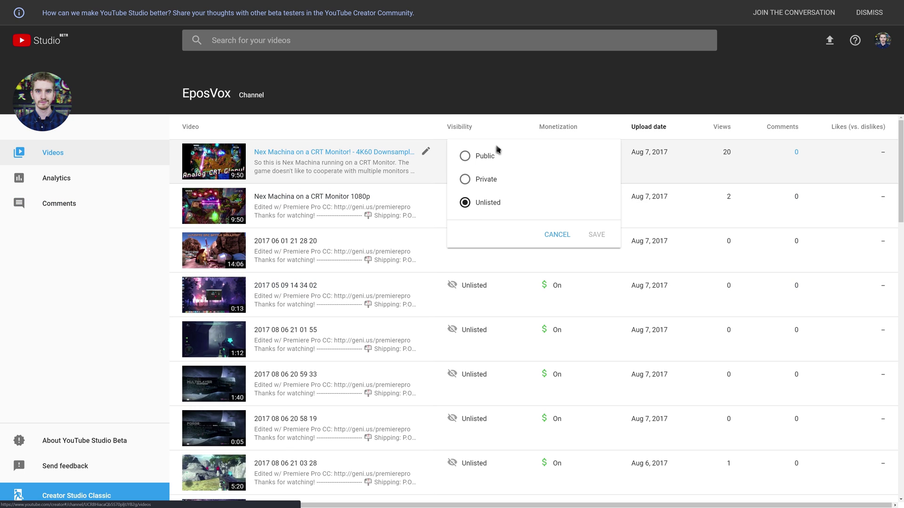
pyautogui.click(564, 235)
pyautogui.click(425, 151)
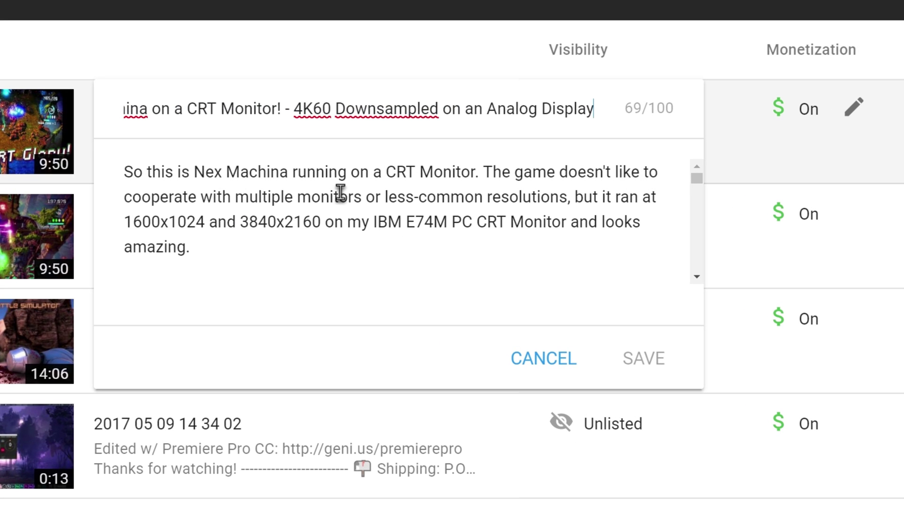
pyautogui.click(345, 195)
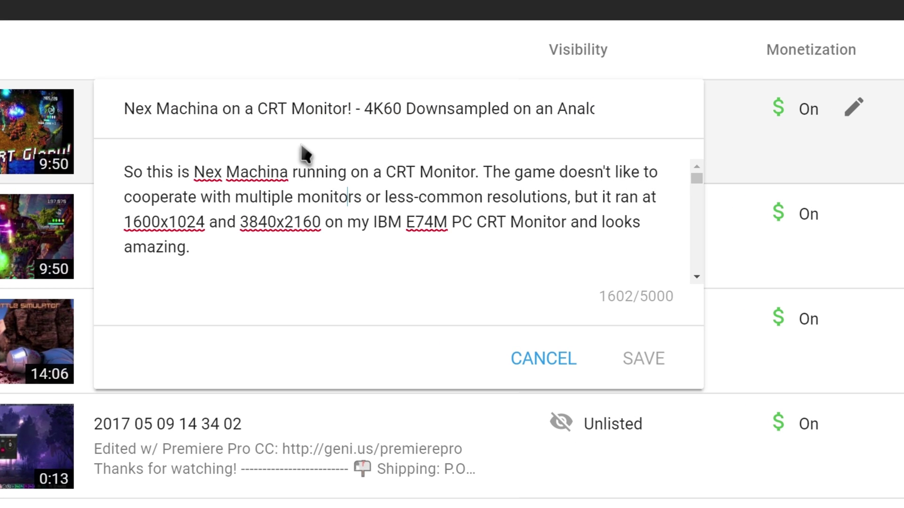
pyautogui.scroll(-10, 403, 258)
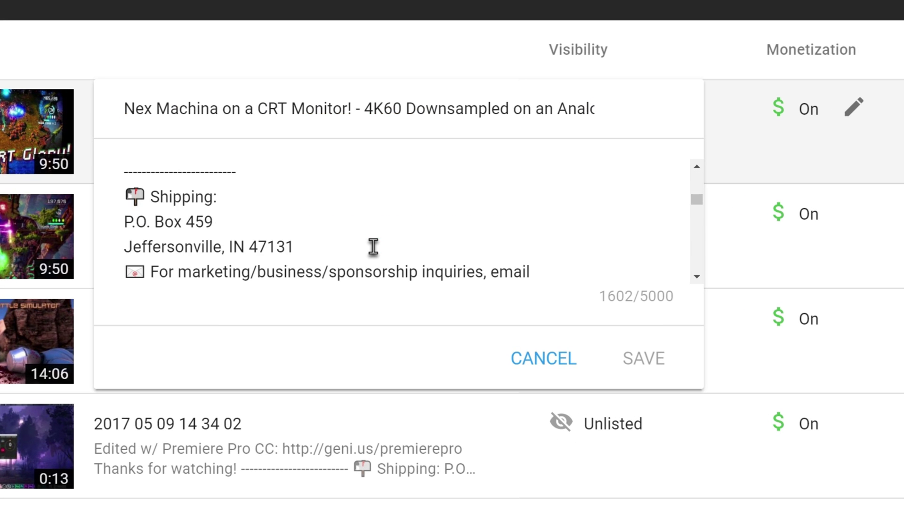
pyautogui.scroll(4, 373, 246)
pyautogui.click(520, 359)
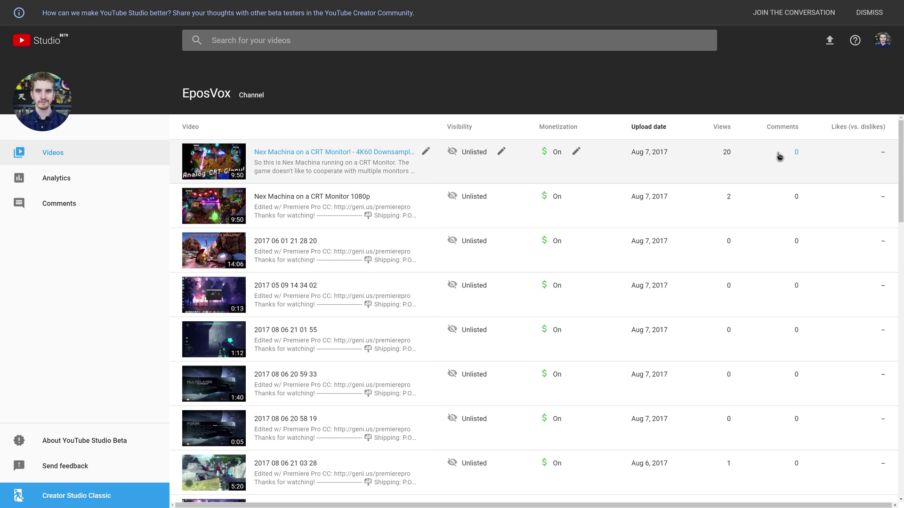
# Step: View the Nex Machina video's analytics overview (17 realtime views, 44.7 watch minutes) and its realtime report
pyautogui.click(241, 164)
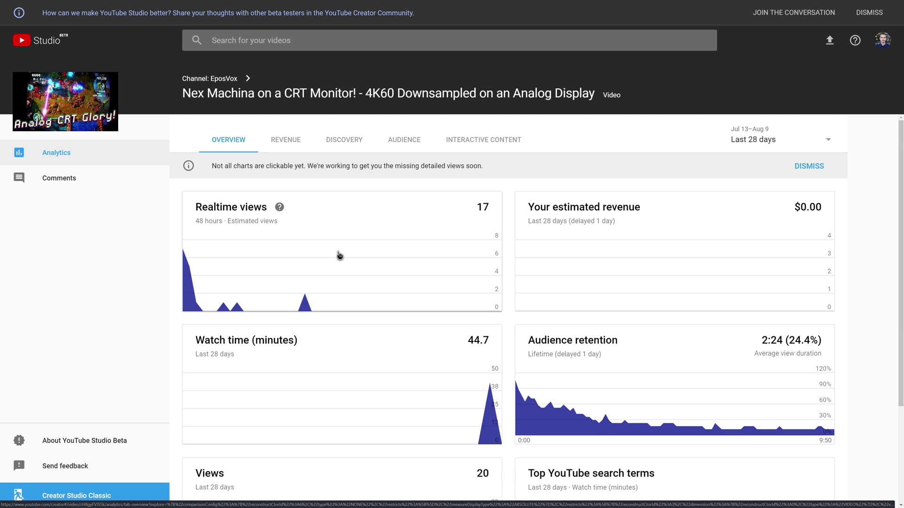
pyautogui.scroll(-1, 554, 363)
pyautogui.scroll(-1, 539, 347)
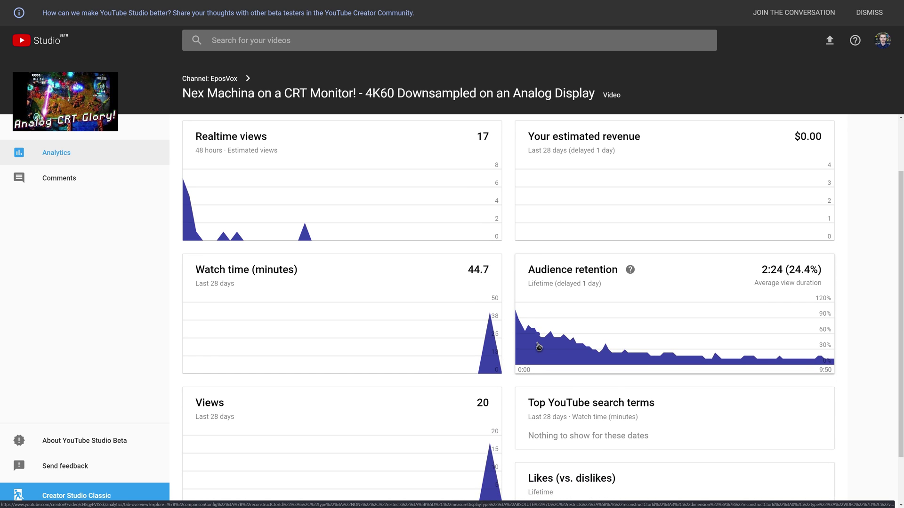
pyautogui.scroll(-1, 539, 347)
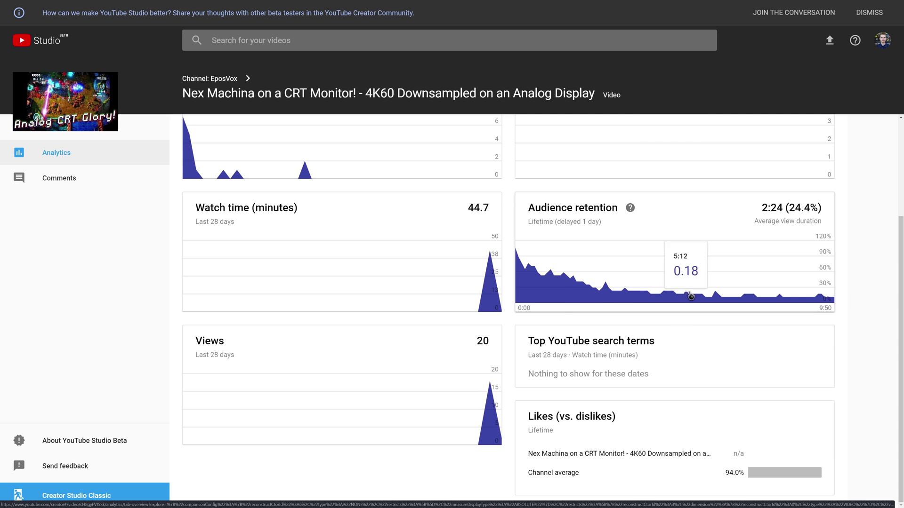
pyautogui.scroll(2, 390, 273)
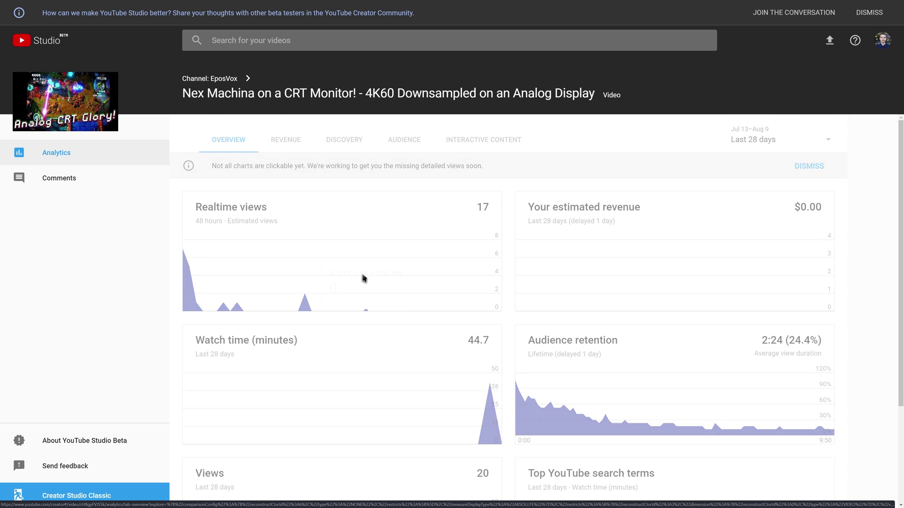
pyautogui.click(348, 207)
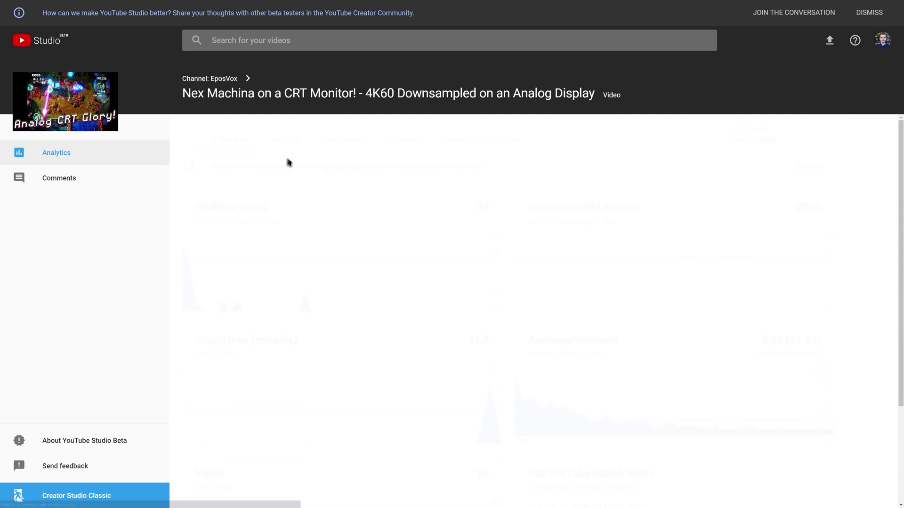
# Step: Return to the channel's Videos list and open the first video's title and description editor
pyautogui.click(220, 84)
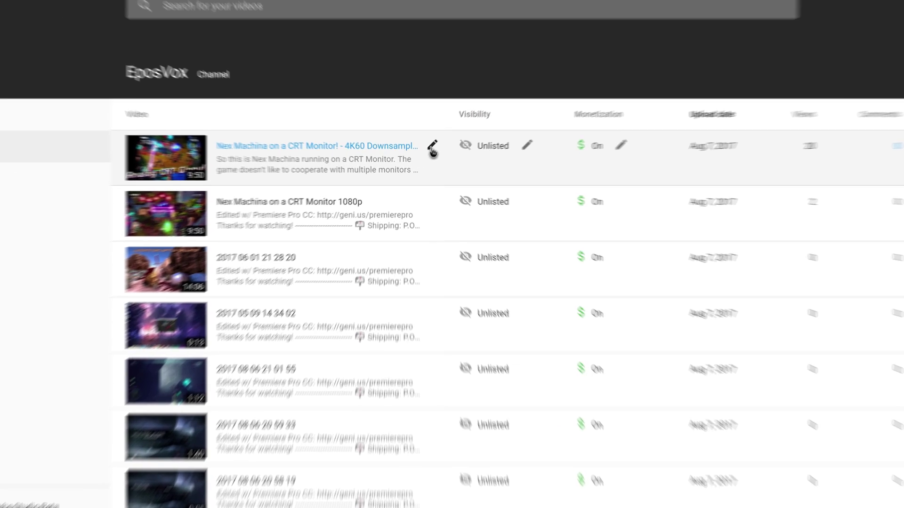
pyautogui.click(432, 149)
pyautogui.scroll(-10, 499, 254)
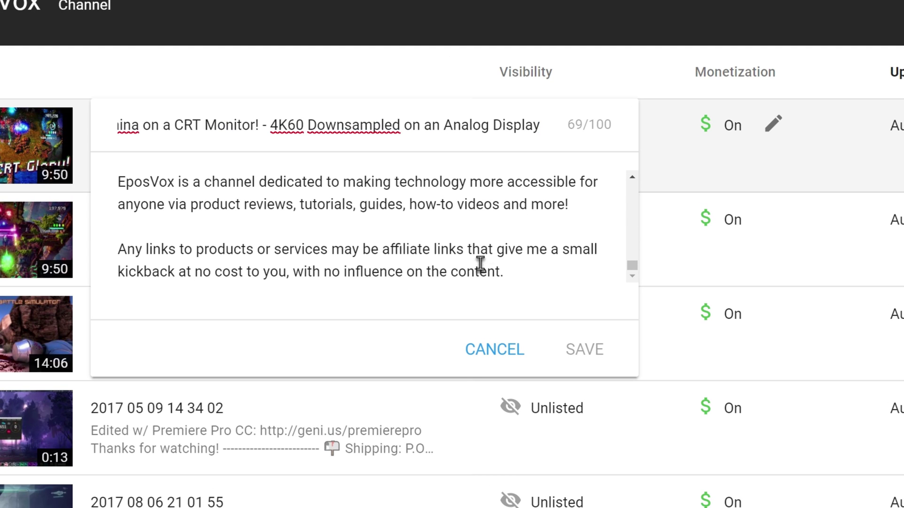
pyautogui.scroll(10, 383, 198)
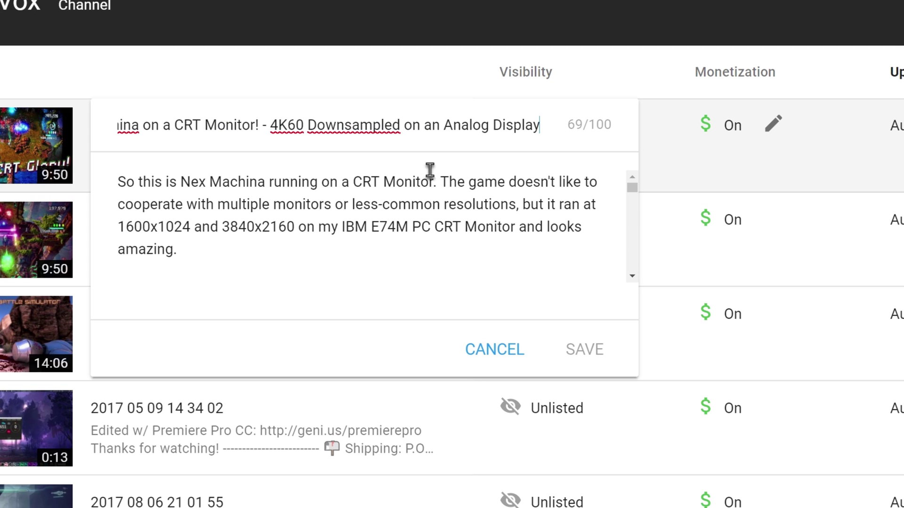
# Step: Review the Nex Machina title and full description, then cancel without saving changes
pyautogui.click(497, 139)
pyautogui.click(327, 282)
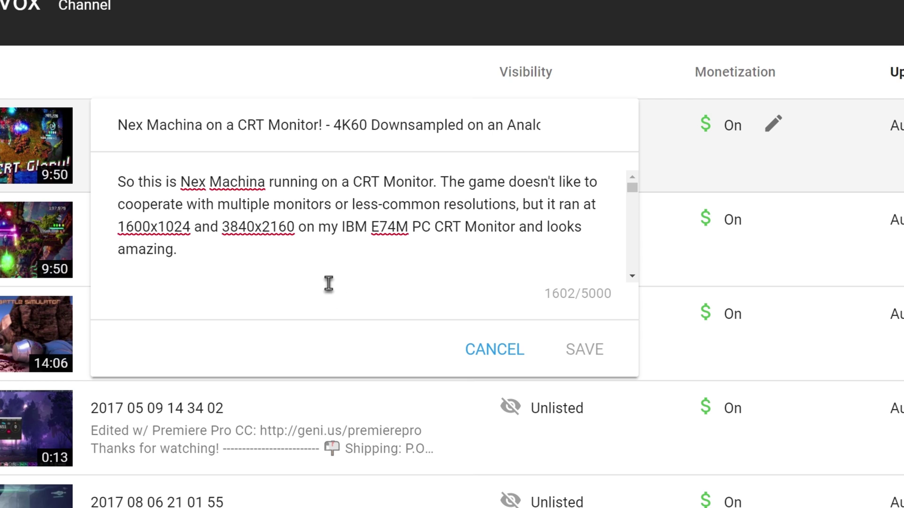
pyautogui.scroll(-10, 452, 240)
pyautogui.scroll(10, 450, 230)
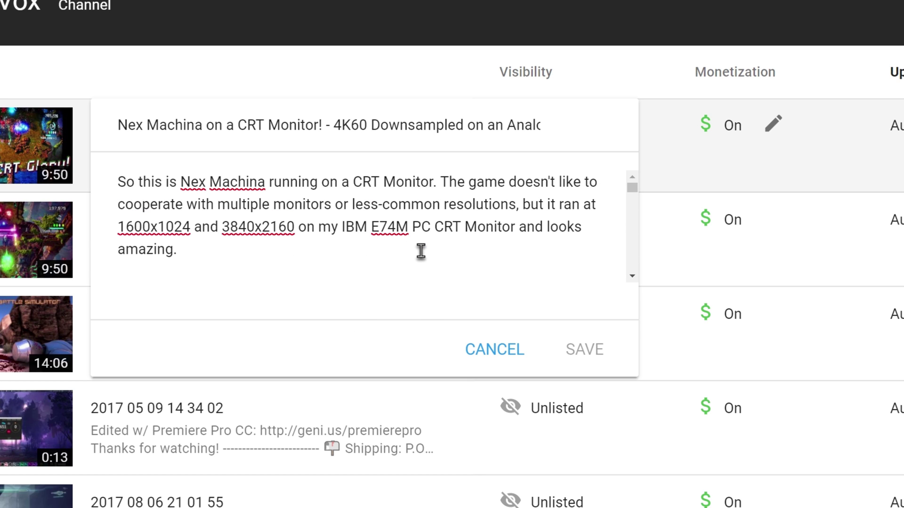
pyautogui.click(238, 264)
pyautogui.scroll(-3, 239, 239)
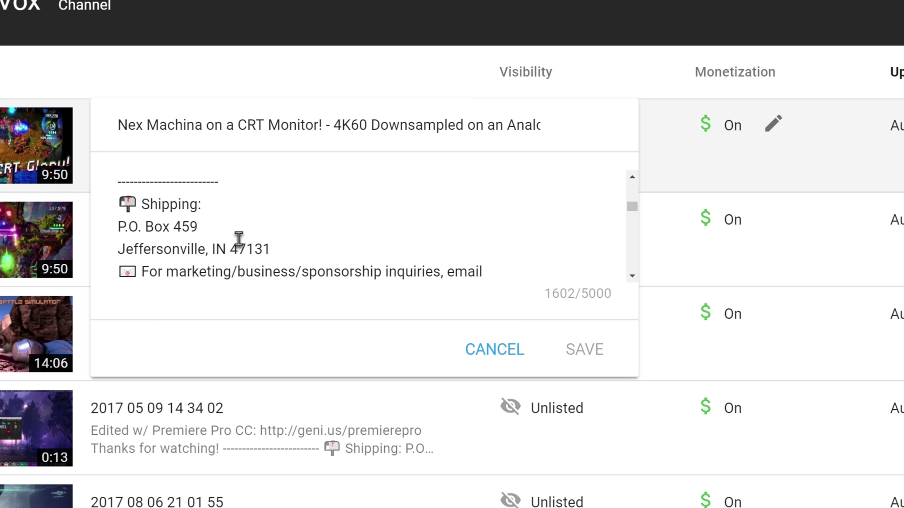
pyautogui.scroll(3, 239, 238)
pyautogui.scroll(-3, 277, 232)
pyautogui.scroll(-1, 478, 246)
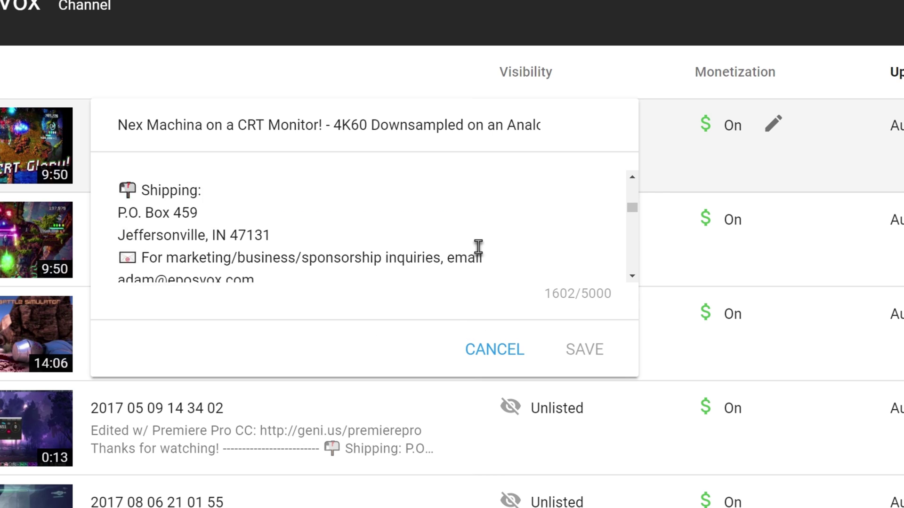
pyautogui.scroll(-3, 485, 243)
pyautogui.click(527, 358)
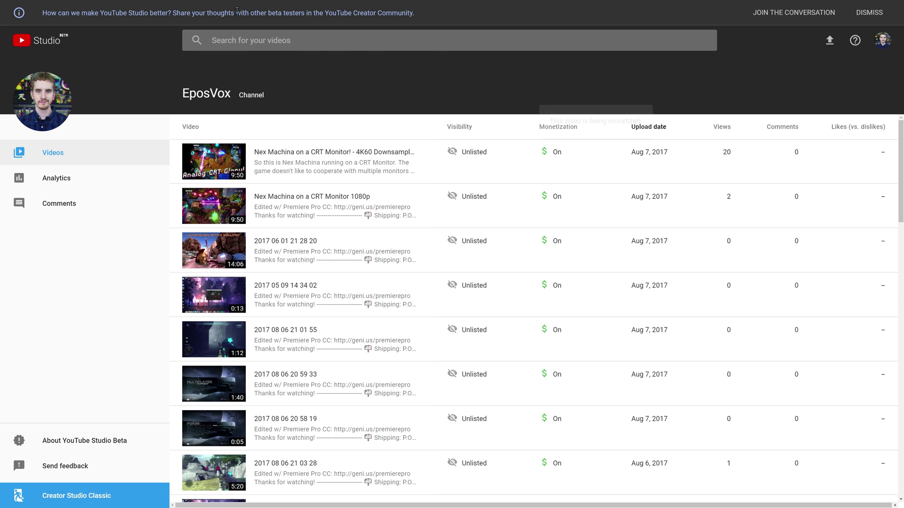
# Step: Open the 'About YouTube Studio Beta' help article from the sidebar and scroll through it
pyautogui.click(85, 442)
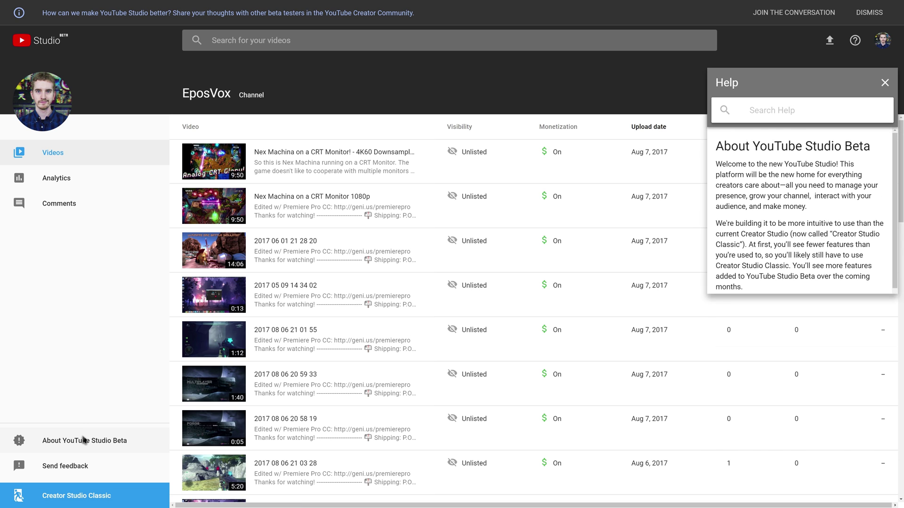
pyautogui.scroll(-2, 774, 261)
pyautogui.scroll(-5, 775, 261)
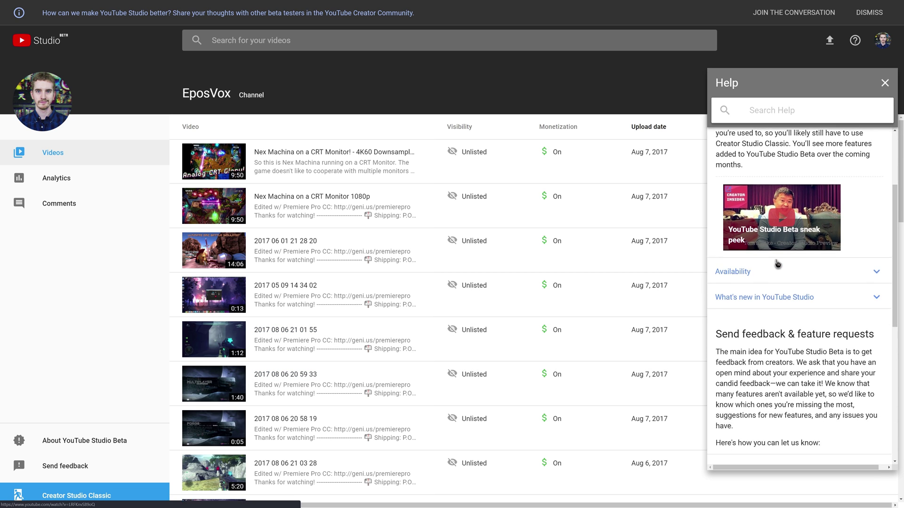
pyautogui.scroll(3, 775, 263)
pyautogui.scroll(-1, 775, 271)
pyautogui.scroll(-4, 774, 274)
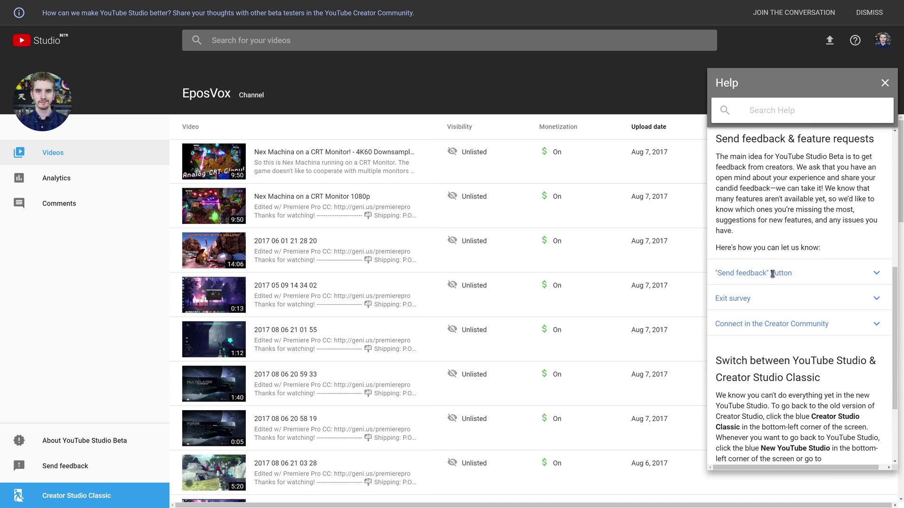
pyautogui.scroll(-2, 796, 273)
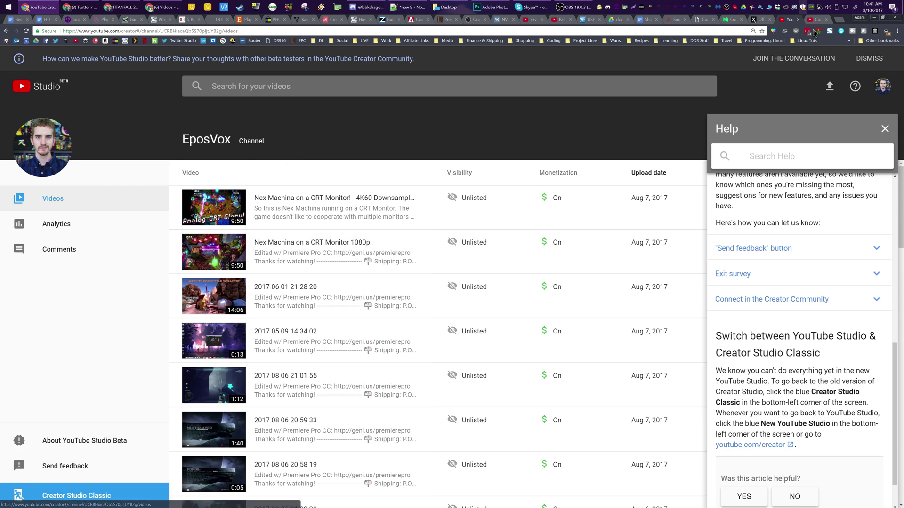
# Step: Write the feedback opening: 'rly useless if it remains as-is' and 'Things missing off of the top of my head:'
pyautogui.click(817, 20)
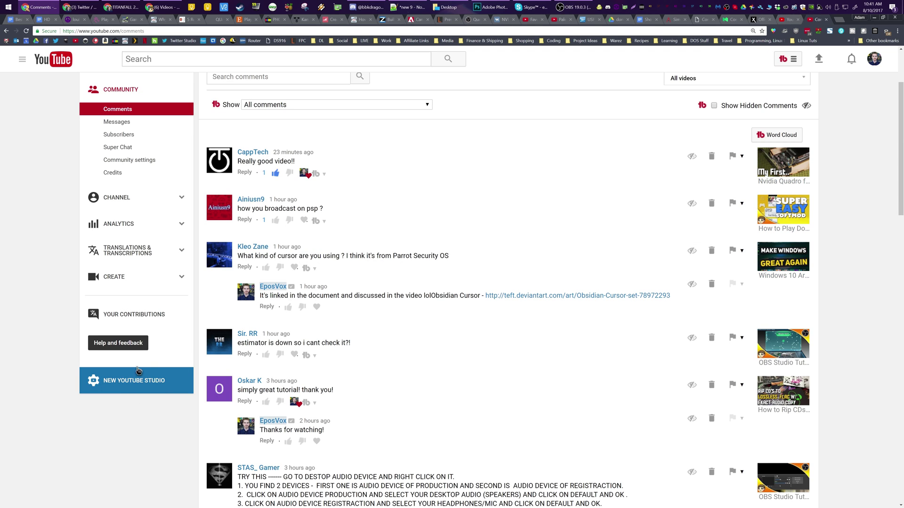
pyautogui.click(159, 386)
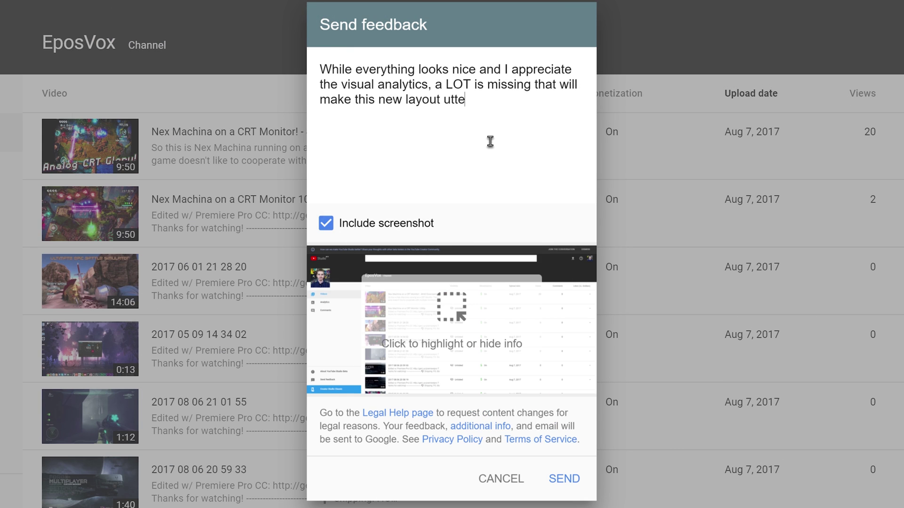
pyautogui.write('rly useless if it remains as-is.')
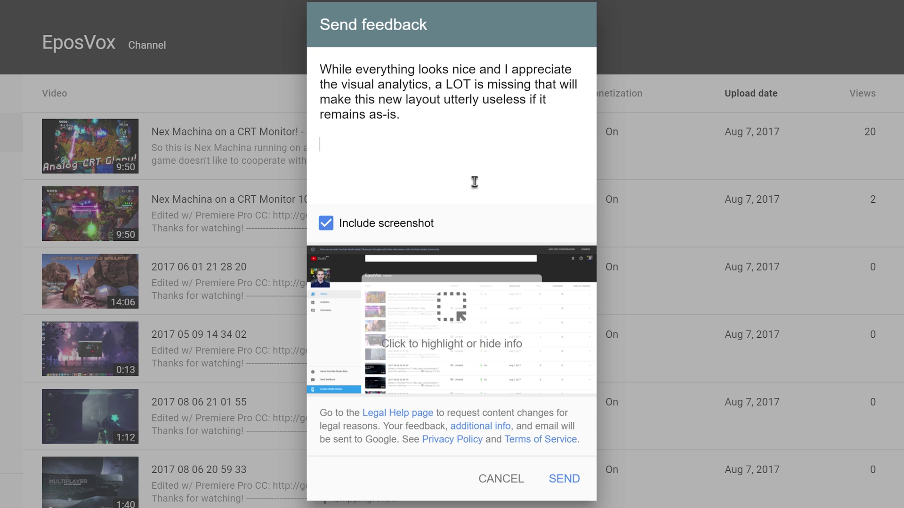
pyautogui.press('Return')
pyautogui.press('Return')
pyautogui.write('Things missing')
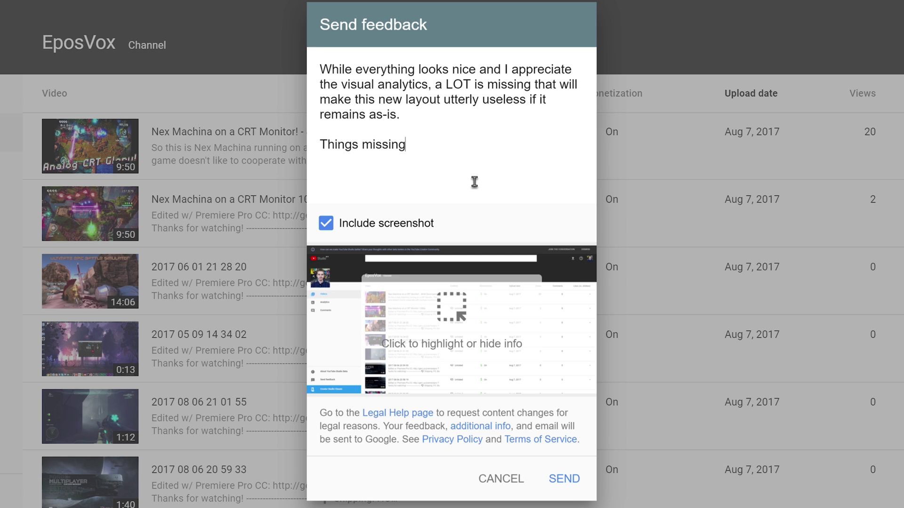
pyautogui.write(' off of the top ')
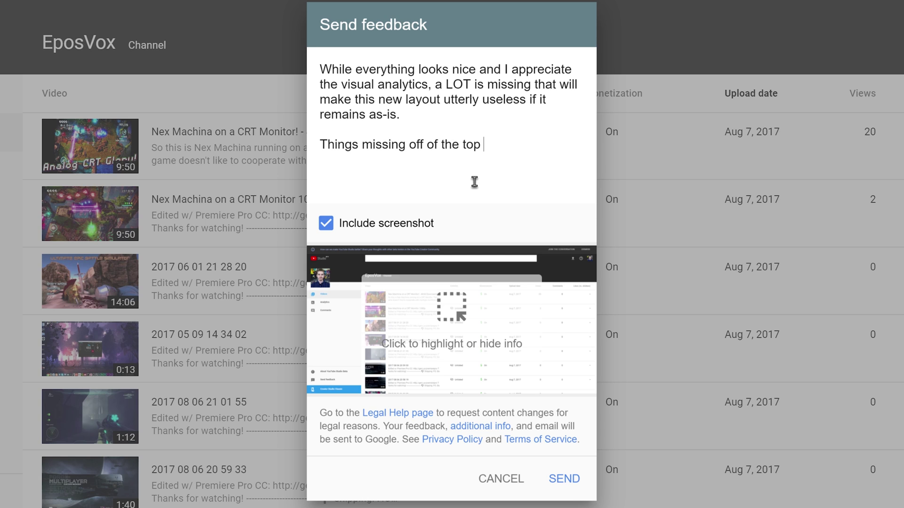
pyautogui.write('of my head:')
# Step: List missing features: Playlists & Playlists Management, Copyright Notices, bulk video management, Community settings
pyautogui.press('Return')
pyautogui.write('Pl')
pyautogui.press('BackSpace')
pyautogui.press('BackSpace')
pyautogui.write('-Play')
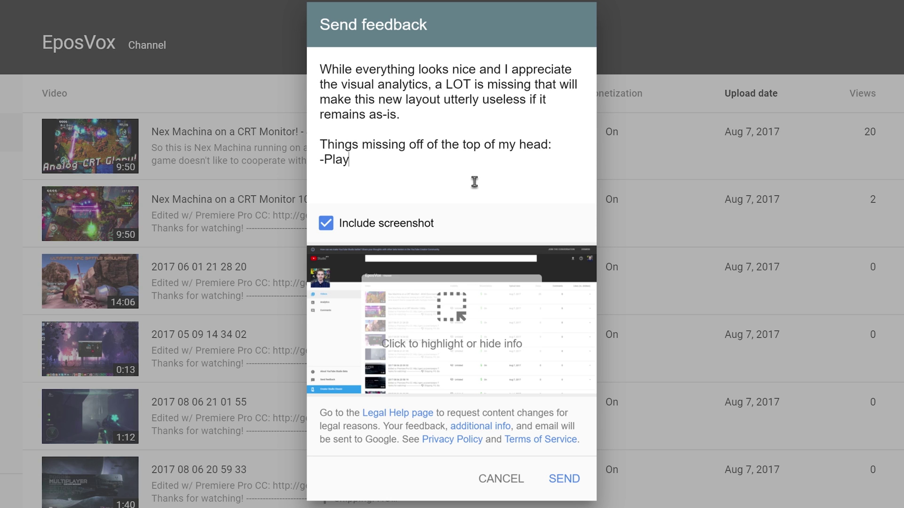
pyautogui.write('luist')
pyautogui.press('BackSpace')
pyautogui.write('ists & Playlists ')
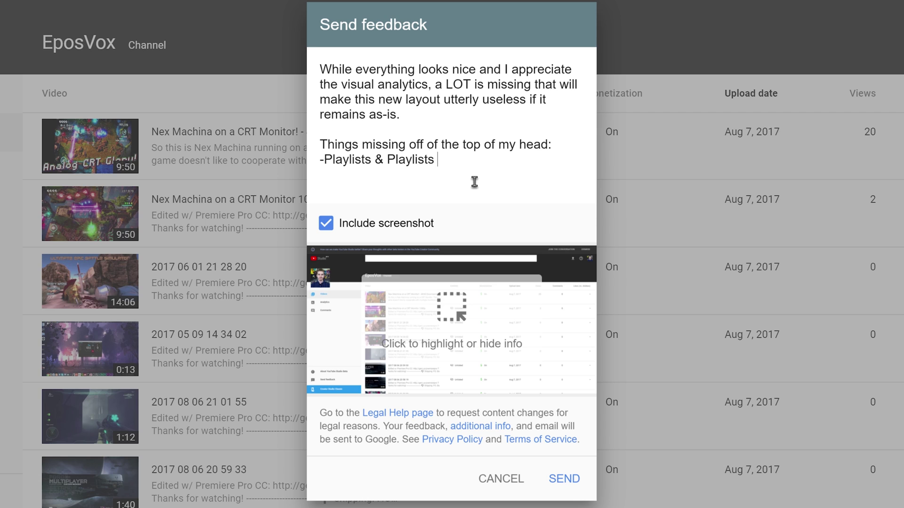
pyautogui.write('Management')
pyautogui.press('Return')
pyautogui.write('-')
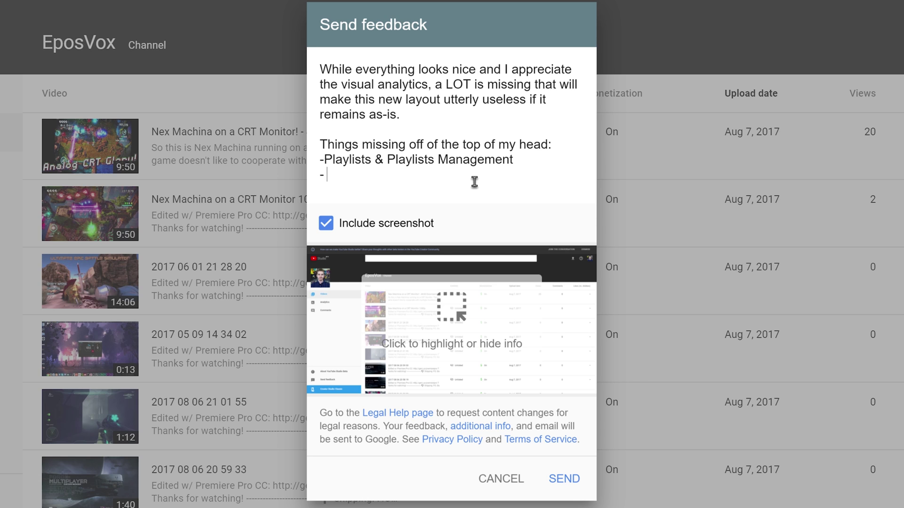
pyautogui.write('Copyright Notices ')
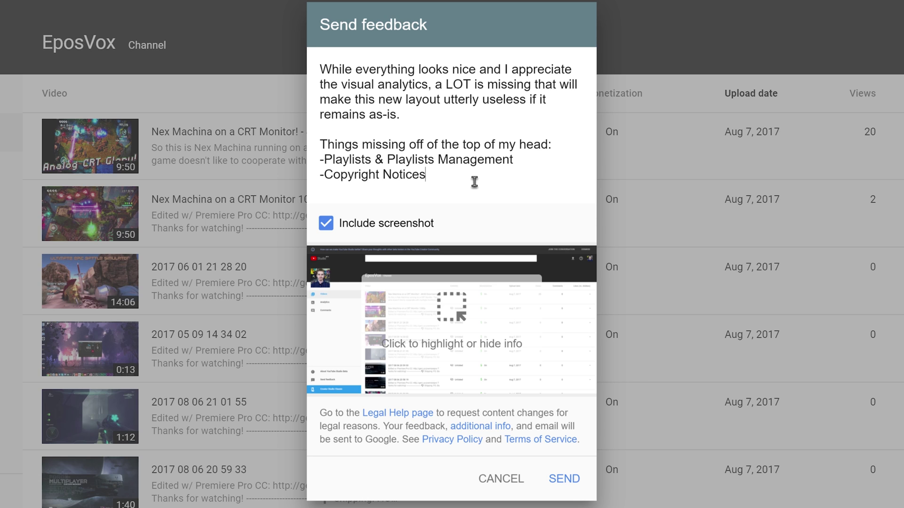
pyautogui.write('-Bulk actions and bulk ')
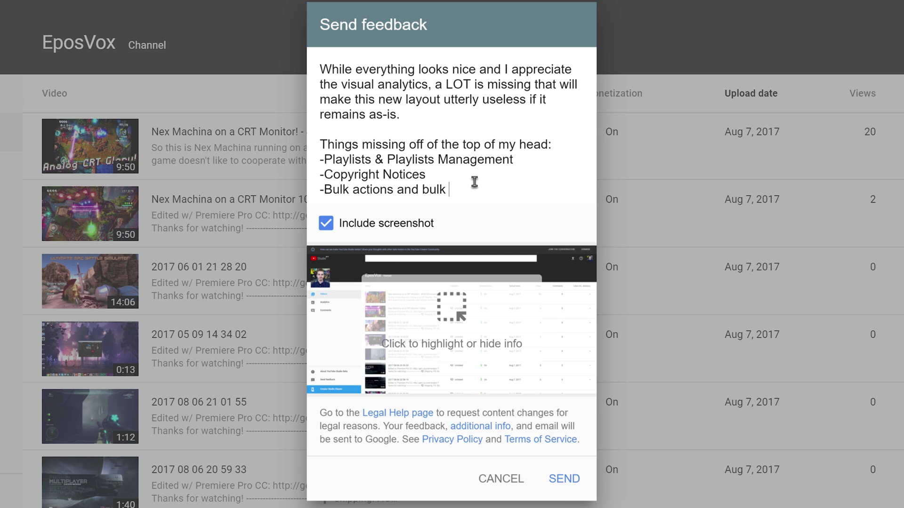
pyautogui.write('video management (')
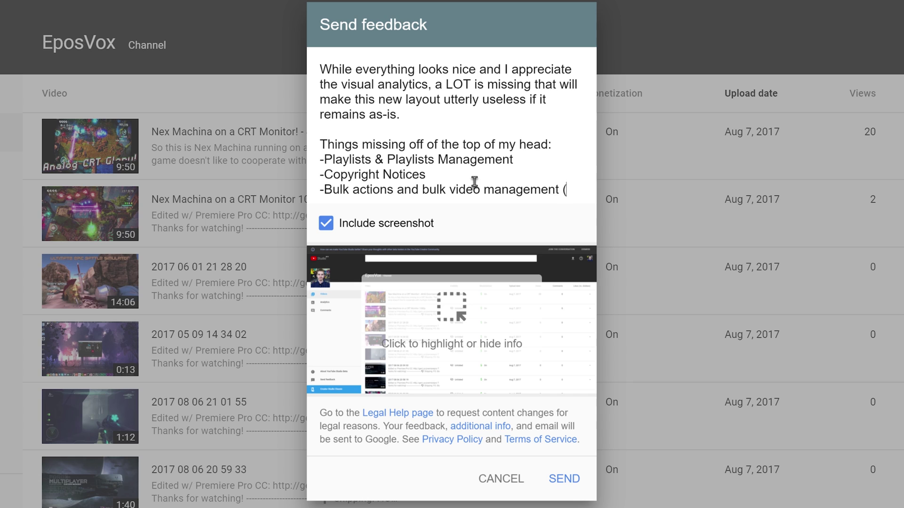
pyautogui.write('SUPER Import')
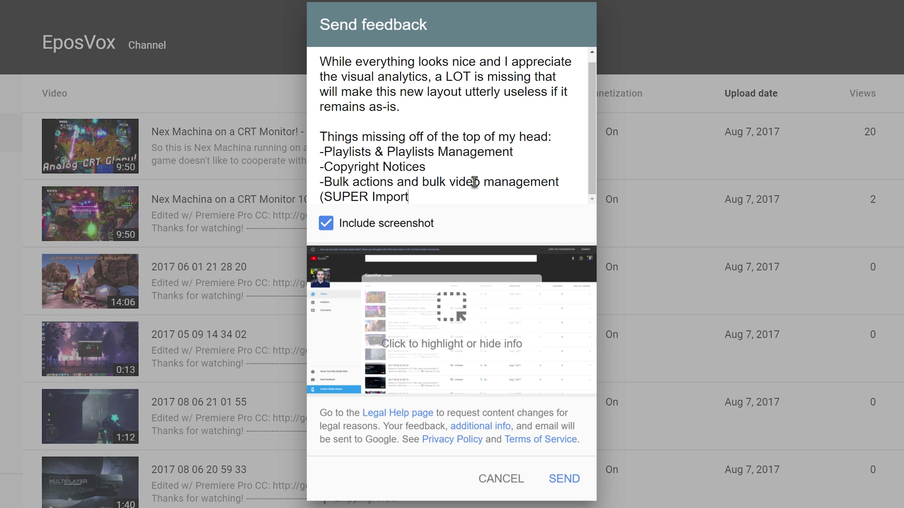
pyautogui.write('ant for any serio')
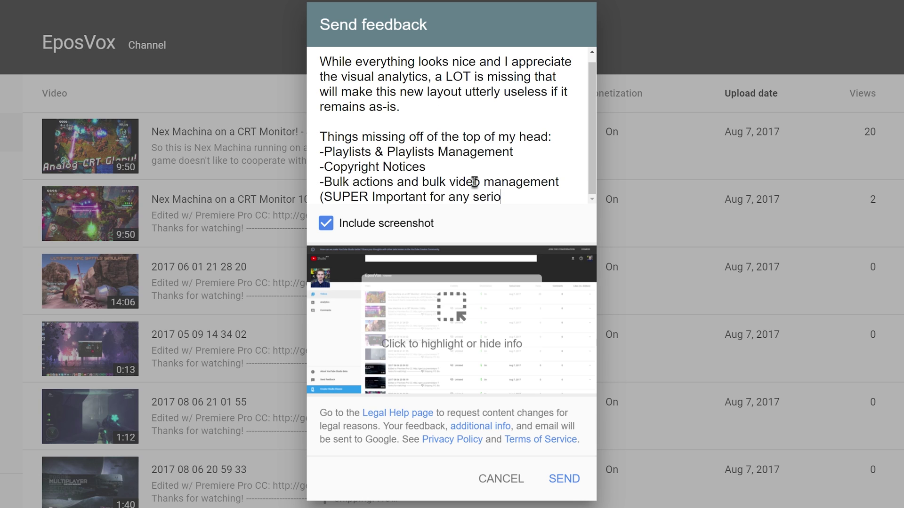
pyautogui.write('us channel)')
pyautogui.press('Return')
pyautogui.write('-')
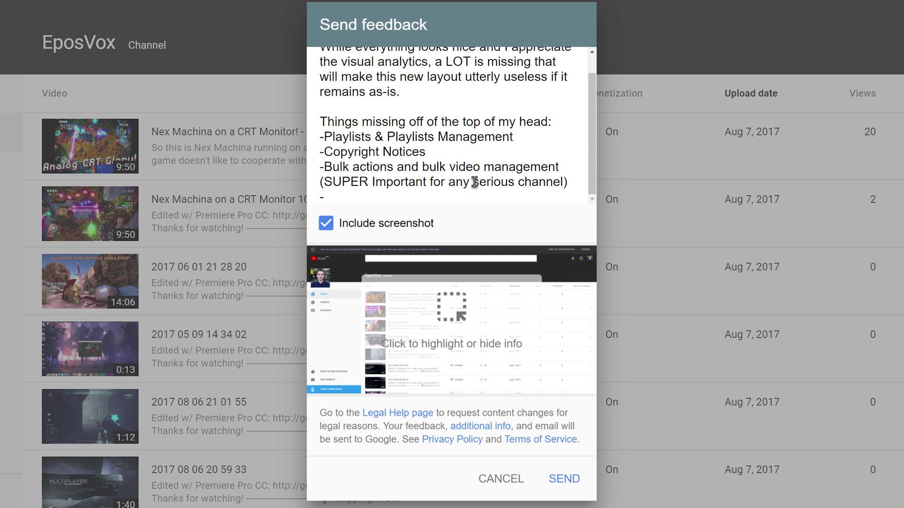
pyautogui.write('Community setti')
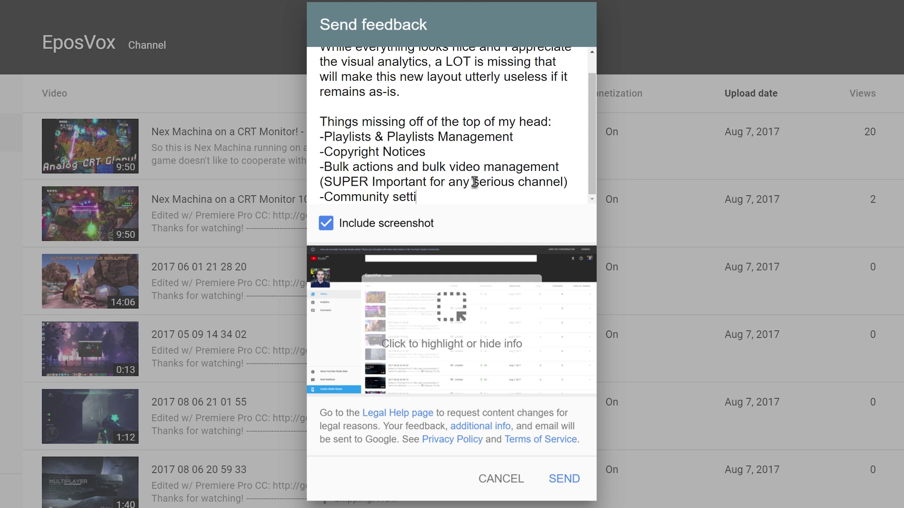
pyautogui.write('ngs ()also inc')
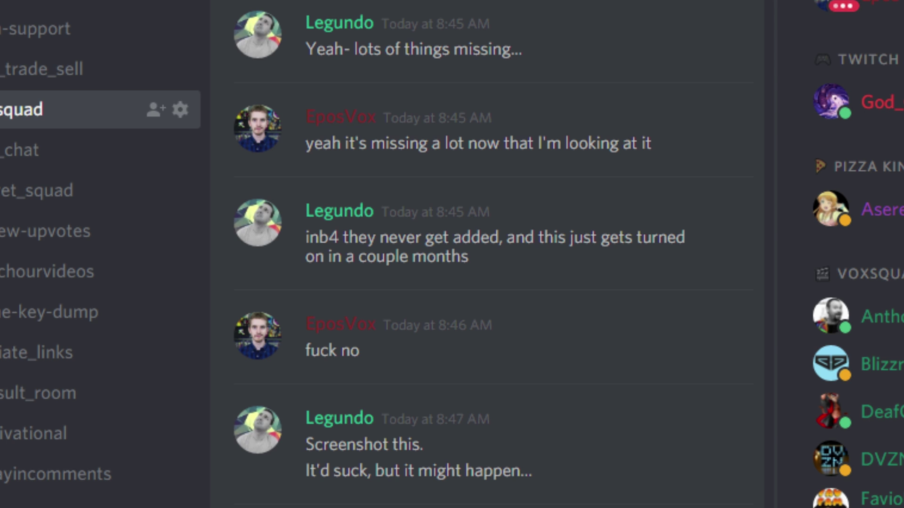
pyautogui.scroll(-1, 546, 254)
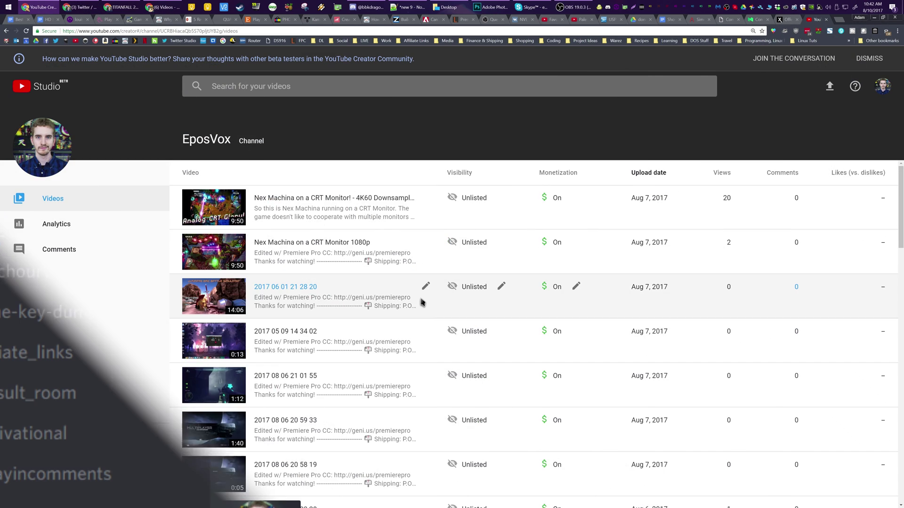
pyautogui.scroll(-5, 420, 288)
pyautogui.scroll(8, 420, 289)
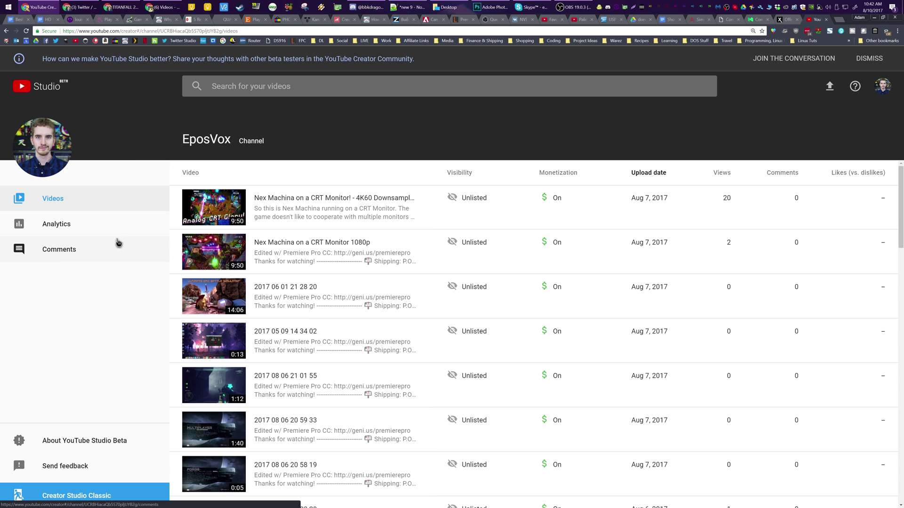
pyautogui.click(117, 243)
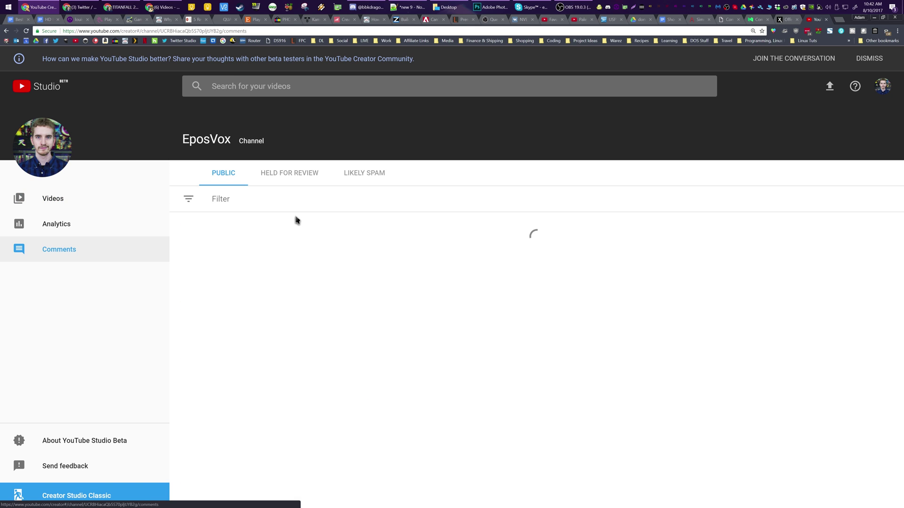
# Step: Scroll the loaded Comments list, then switch to the Notepad++ notes with Alt+Tab
pyautogui.scroll(-3, 482, 272)
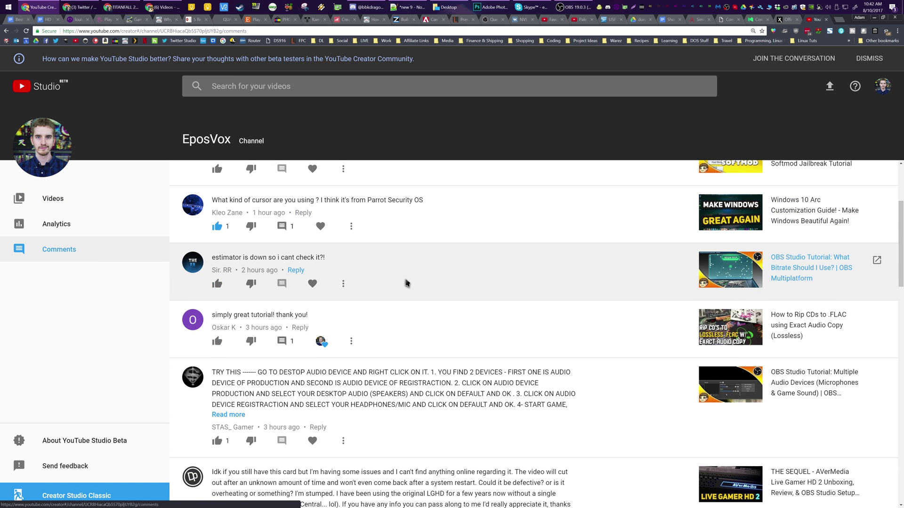
pyautogui.scroll(3, 405, 282)
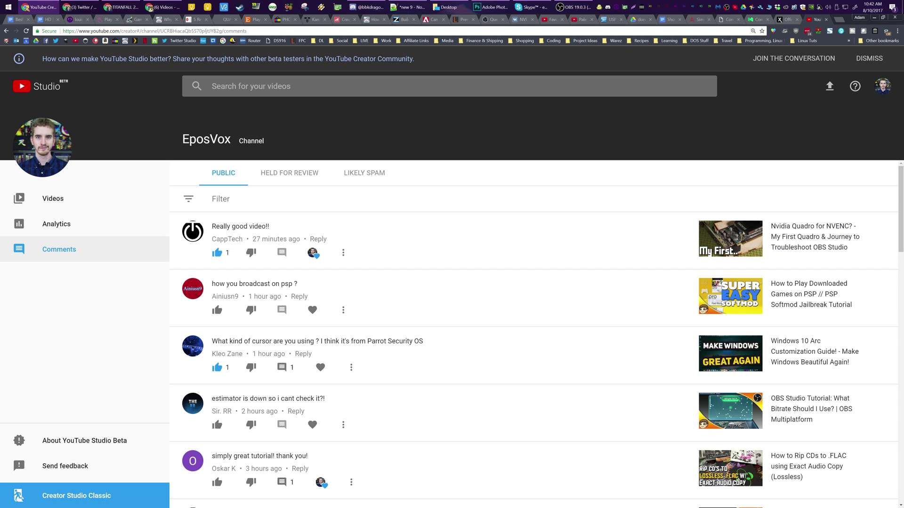
pyautogui.hotkey('alt', 'Tab')
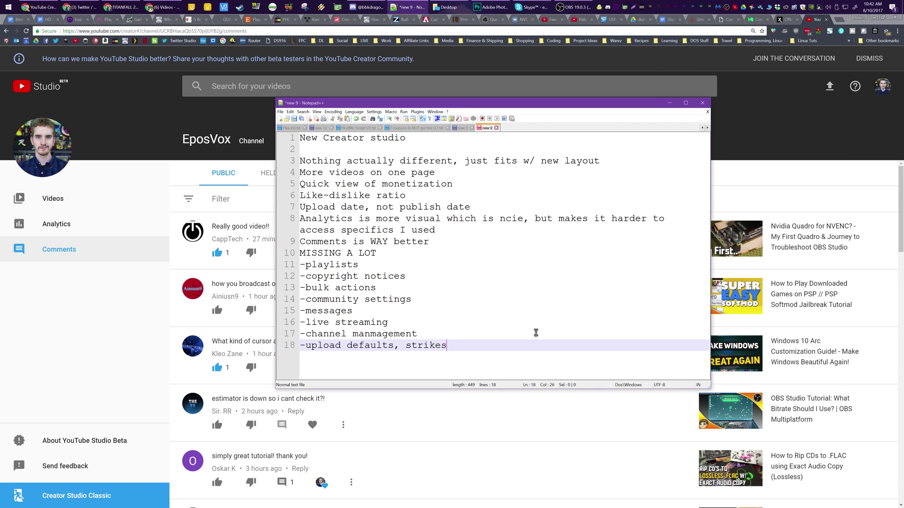
# Step: Add the note line '-Can't edit tags for a video' and switch back to the Studio comments page
pyautogui.press('Return')
pyautogui.write('-')
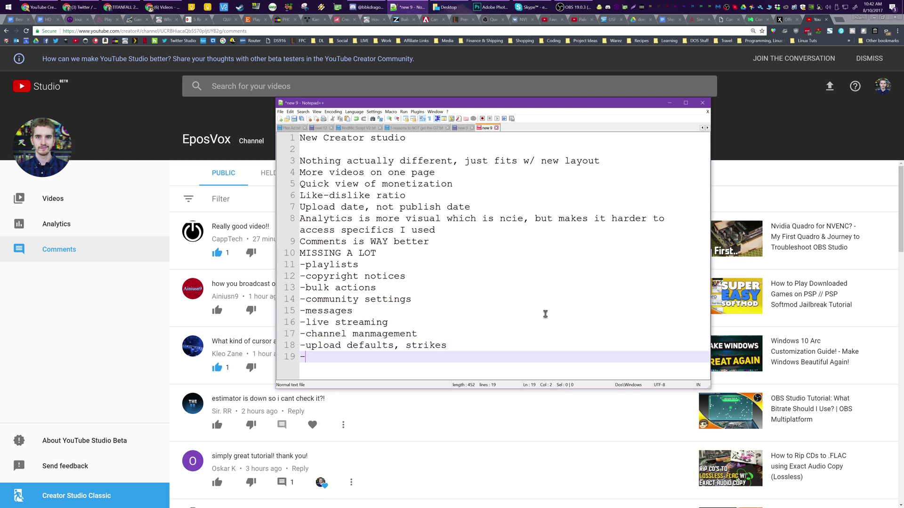
pyautogui.write("Can't edit tags for a video...")
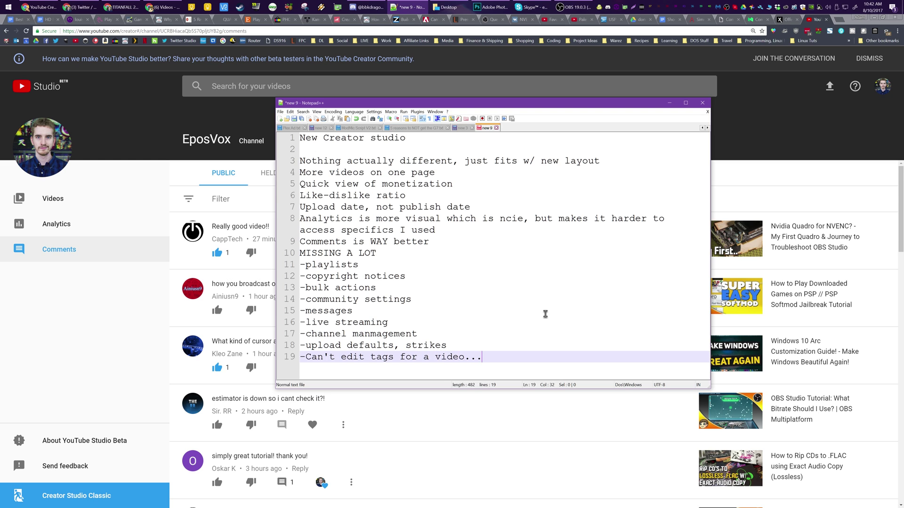
pyautogui.hotkey('alt', 'Tab')
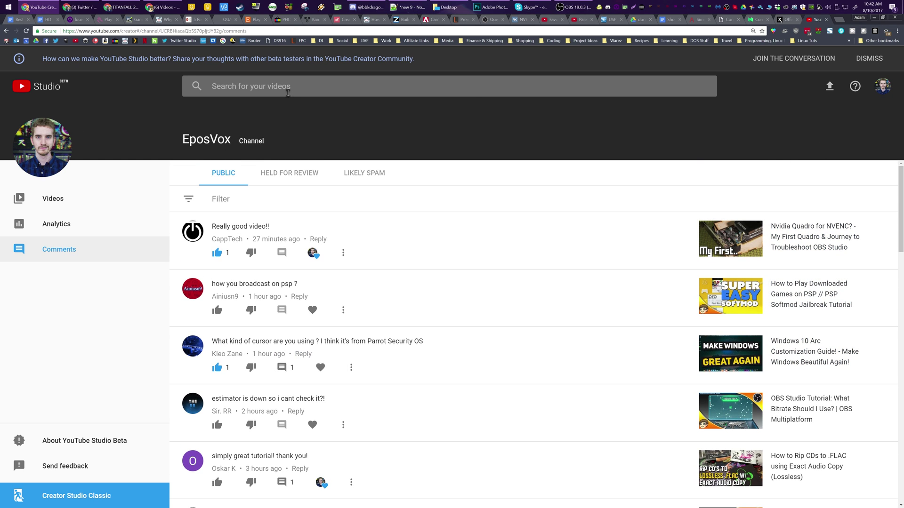
# Step: Search the channel for 'PSp' and open the 'How to Play Downloaded Games on PSP' video's comments
pyautogui.click(287, 91)
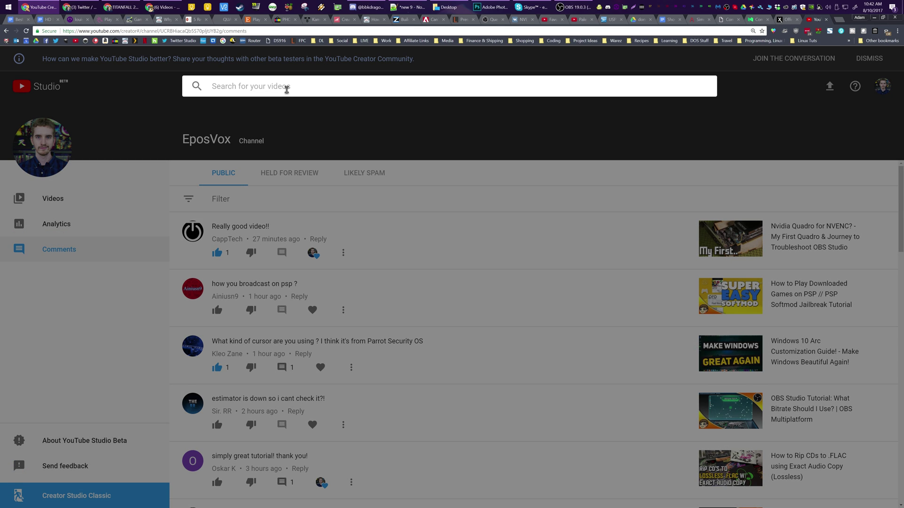
pyautogui.write('PSp')
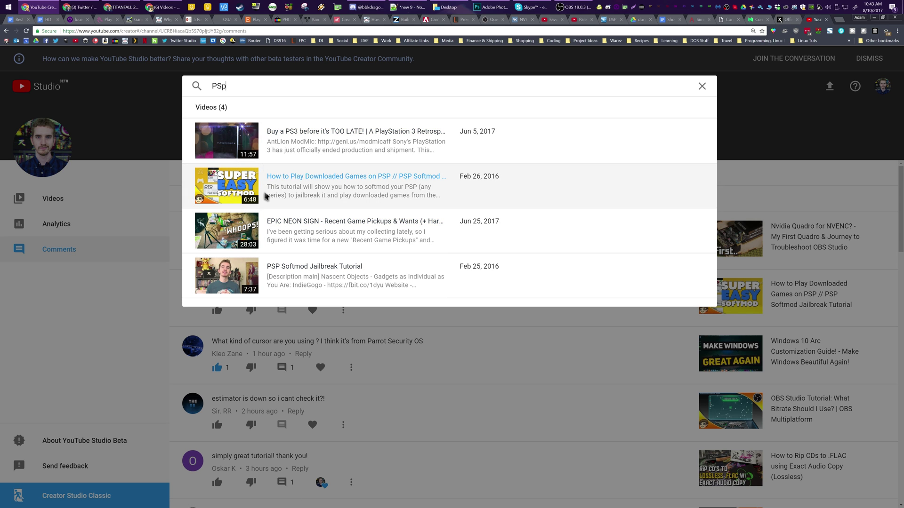
pyautogui.click(242, 190)
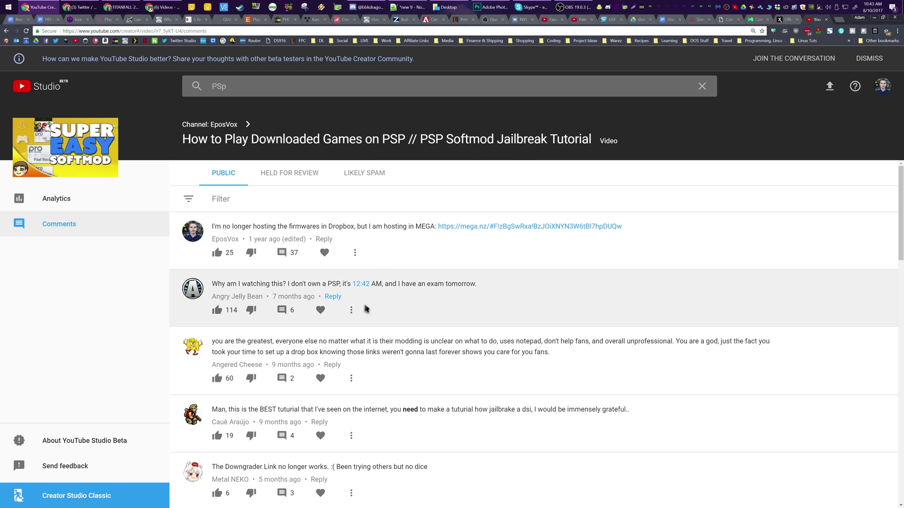
# Step: Check the Likely spam tab, then heart the first comment and browse its options menu
pyautogui.click(351, 310)
pyautogui.click(398, 177)
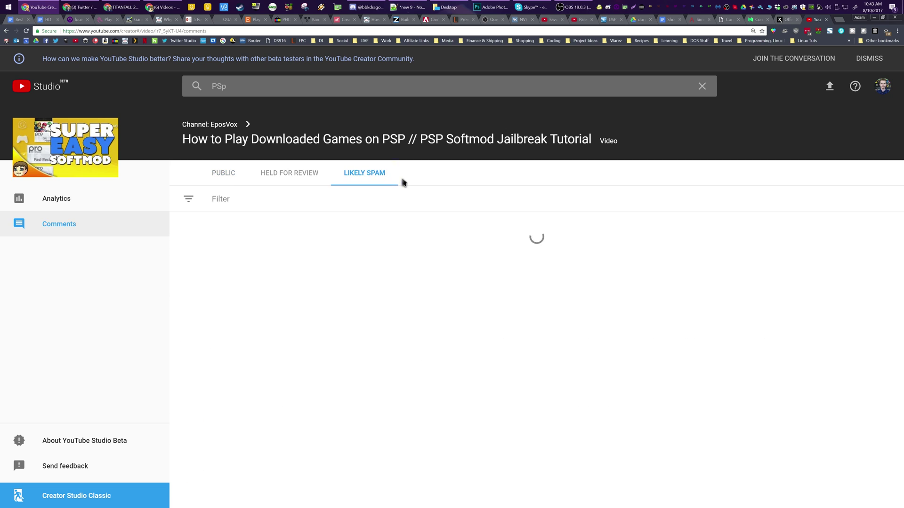
pyautogui.click(231, 174)
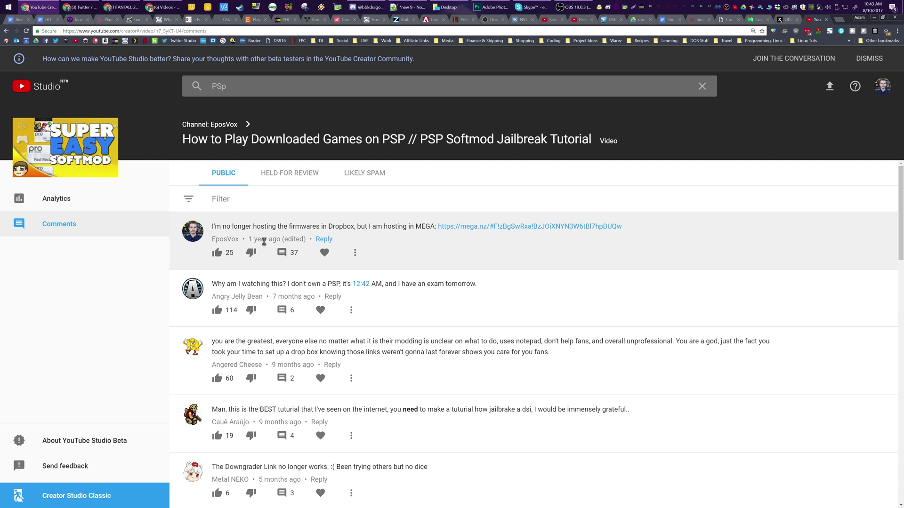
pyautogui.click(325, 253)
pyautogui.click(355, 255)
pyautogui.click(354, 257)
pyautogui.click(354, 257)
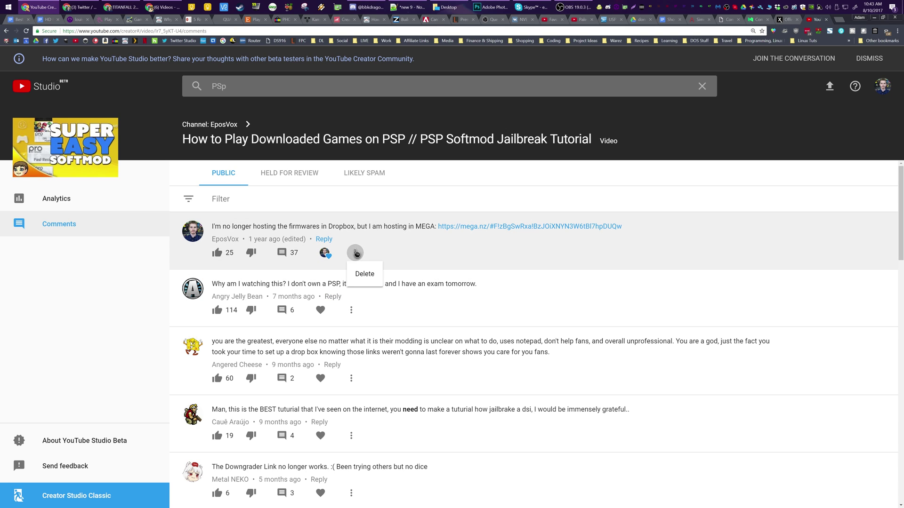
pyautogui.click(358, 279)
# Step: Browse the second comment's options, then like both top comments and heart the second
pyautogui.click(350, 309)
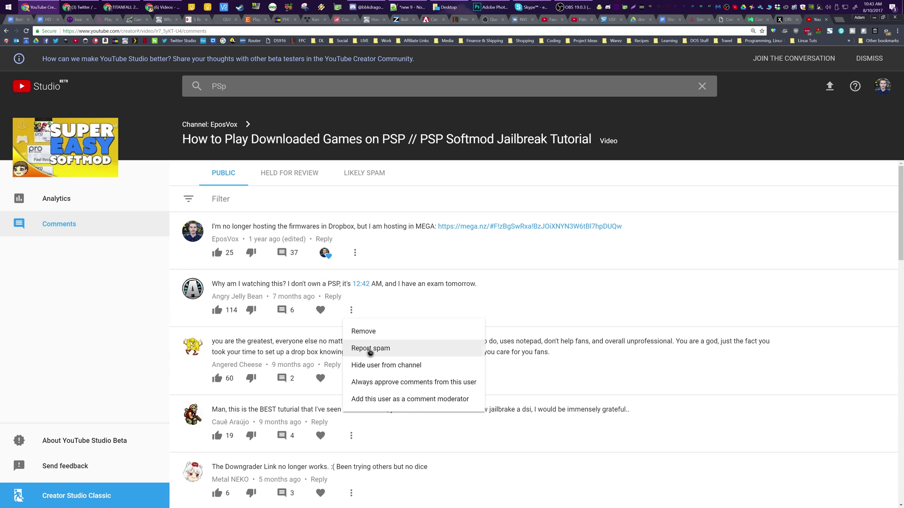
pyautogui.click(344, 190)
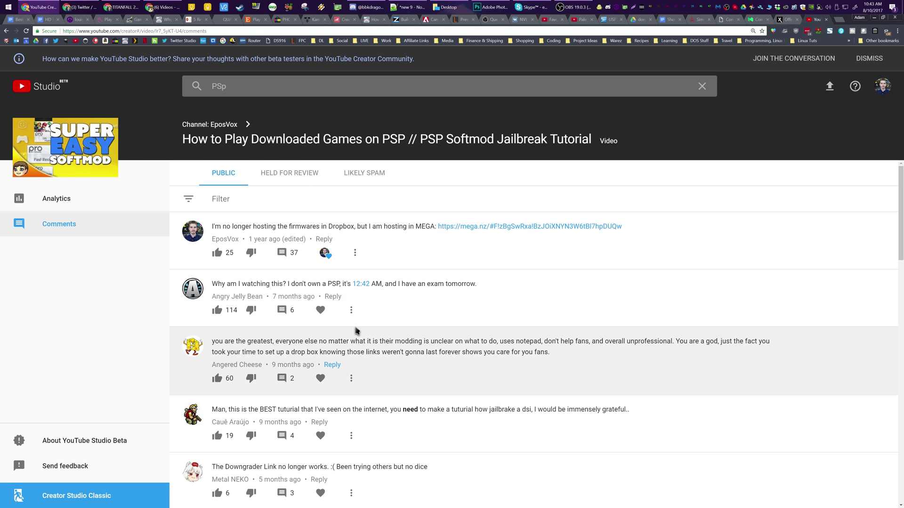
pyautogui.click(351, 311)
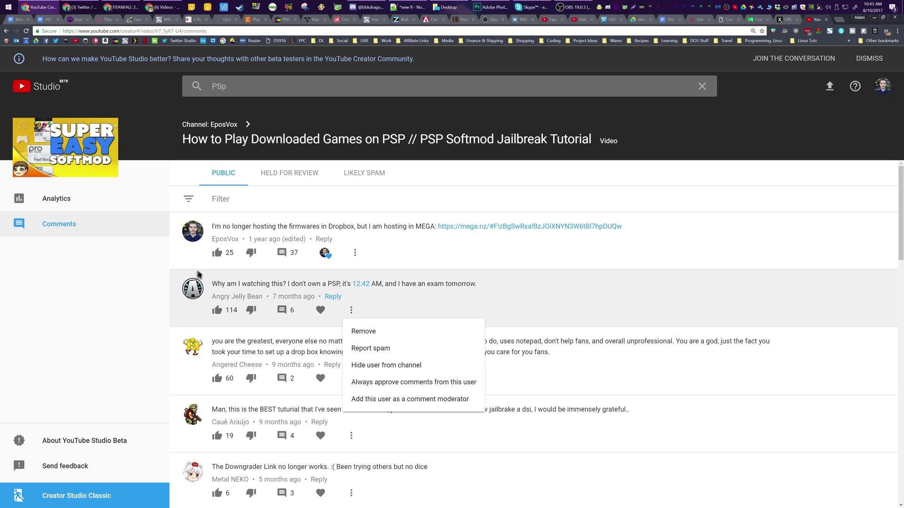
pyautogui.click(162, 249)
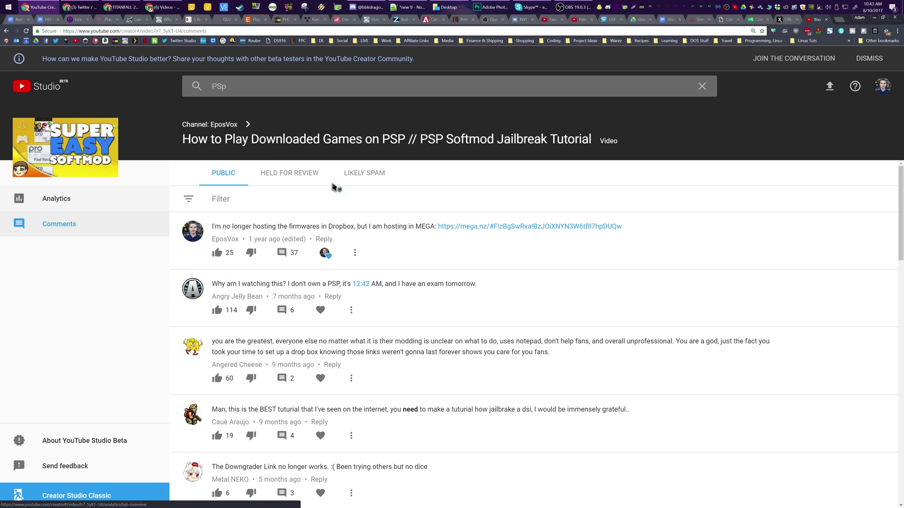
pyautogui.click(216, 252)
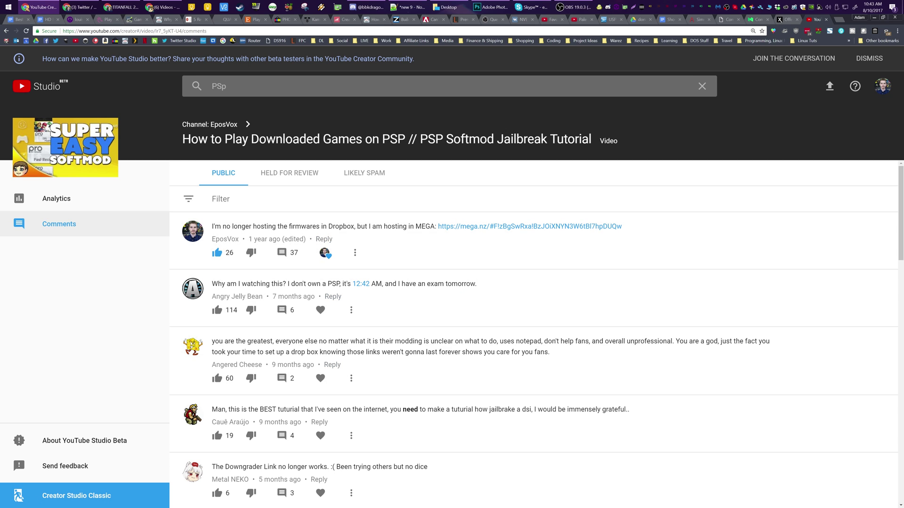
pyautogui.click(217, 309)
pyautogui.click(320, 310)
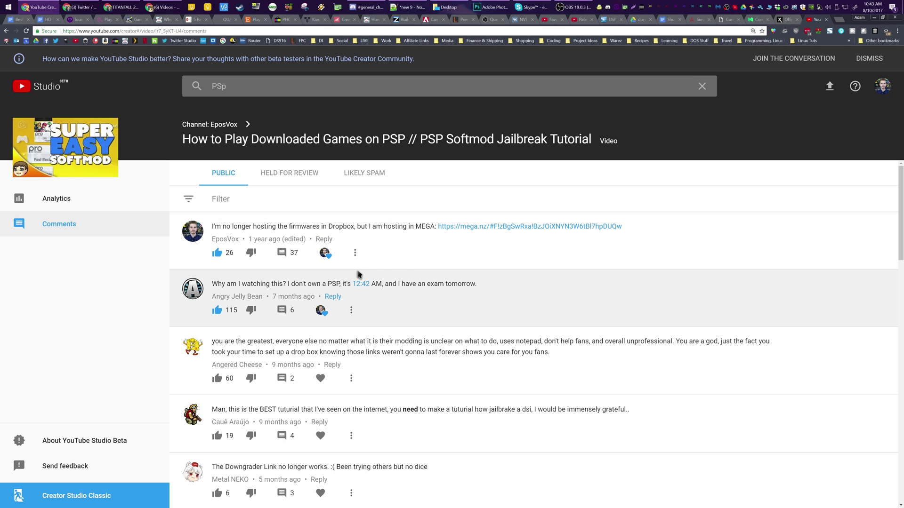